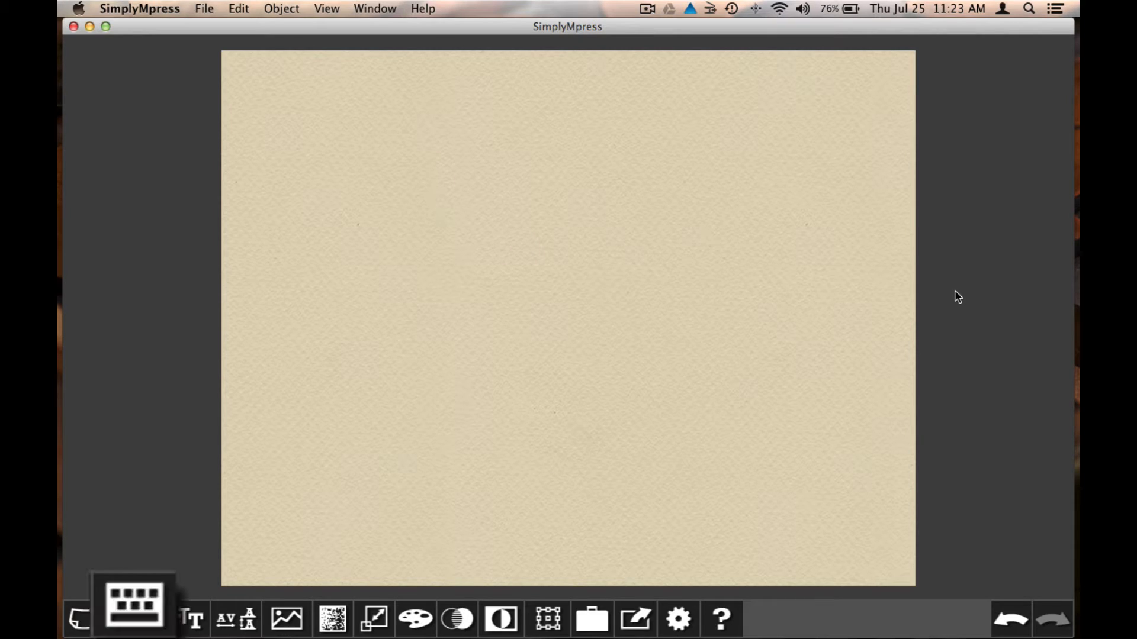
Create a text object reading HELLO on the canvas and select it
left_click(140, 604)
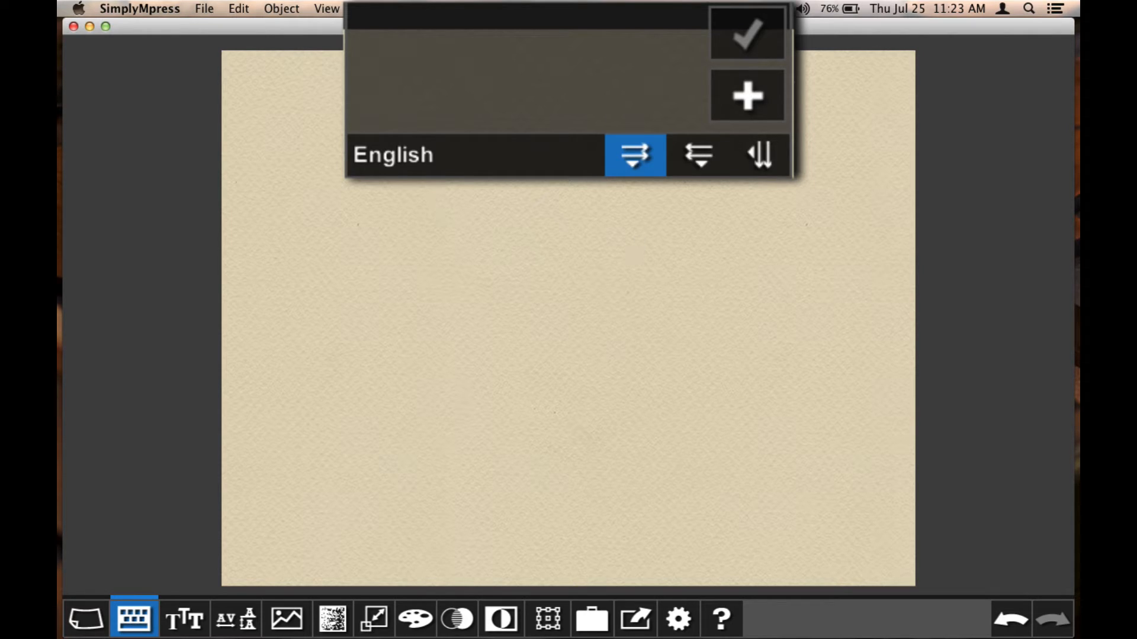
type("HELLO")
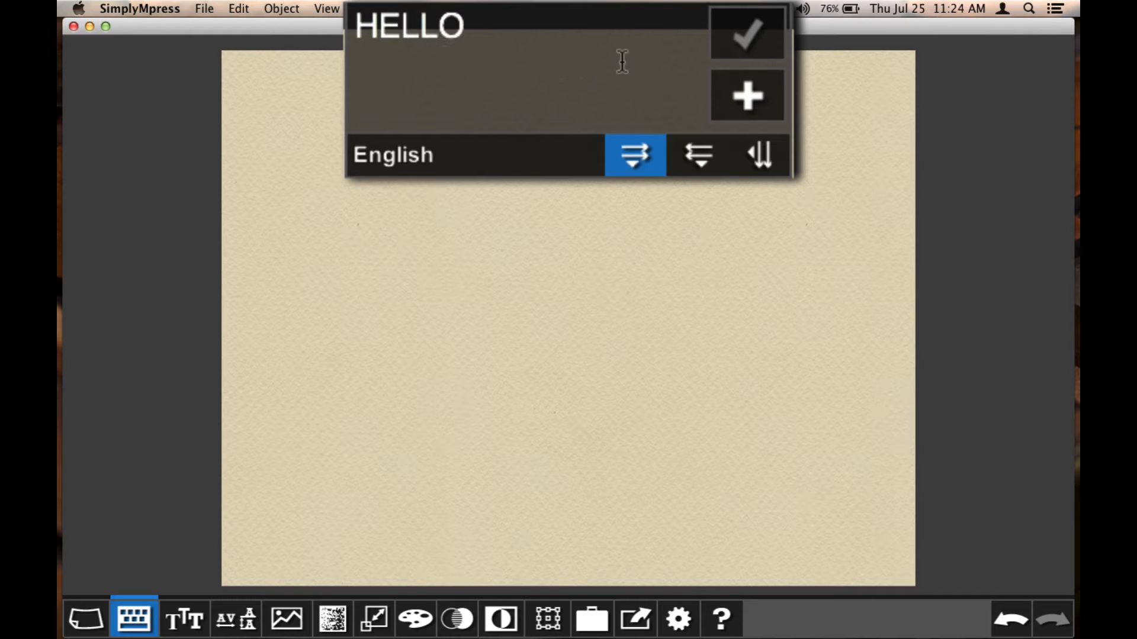
left_click(747, 101)
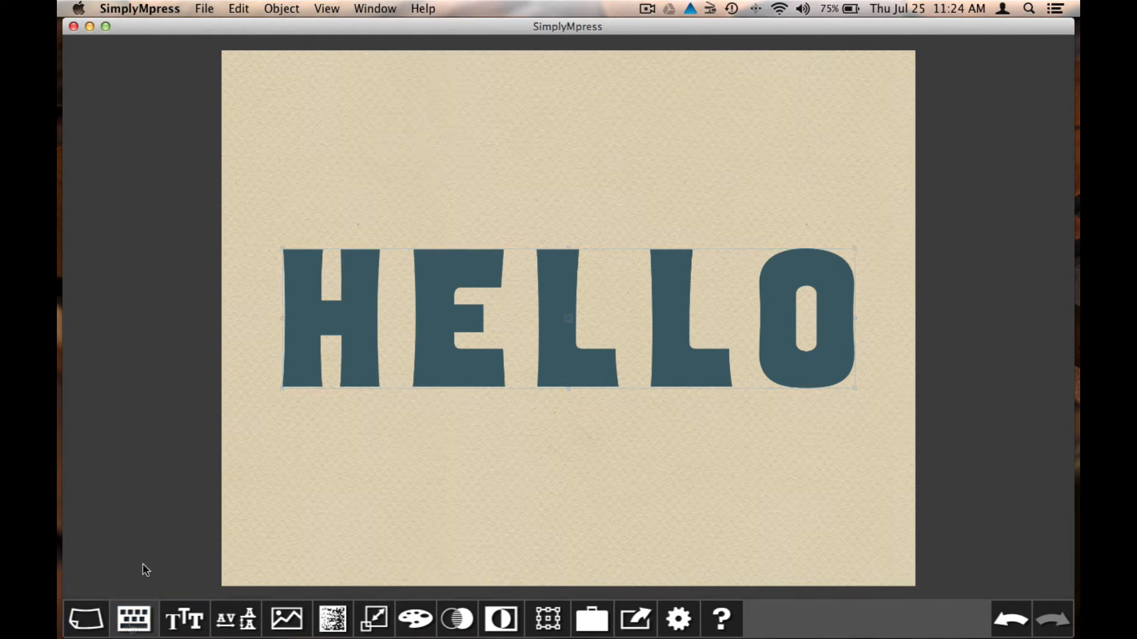
left_click(397, 349)
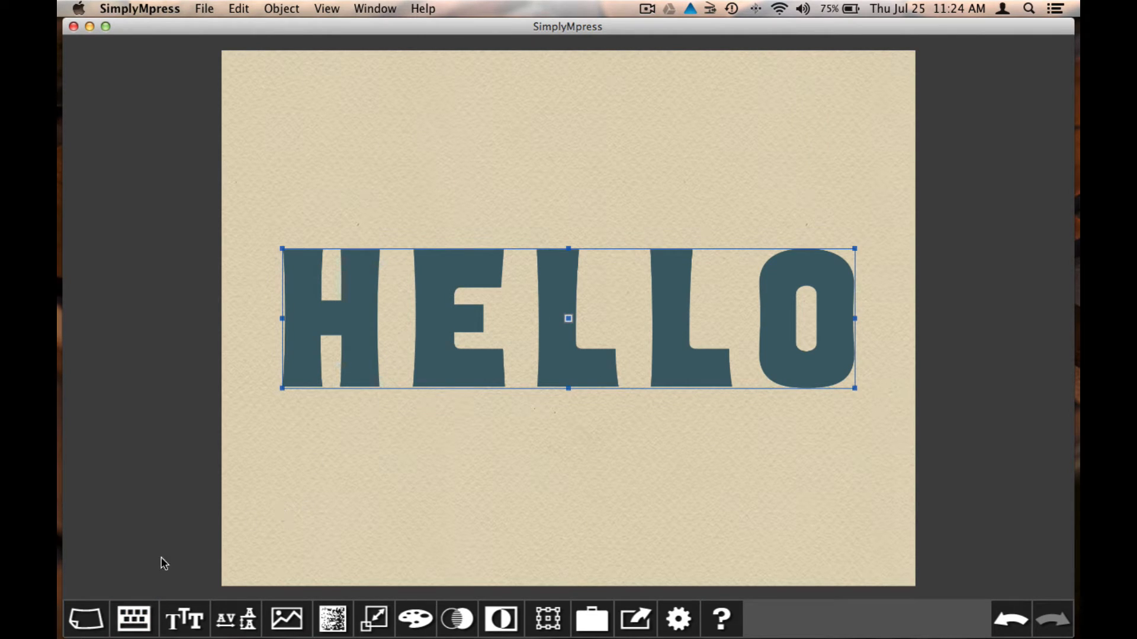
Replace the word HELLO with HOWDY and apply it to the page
left_click(134, 619)
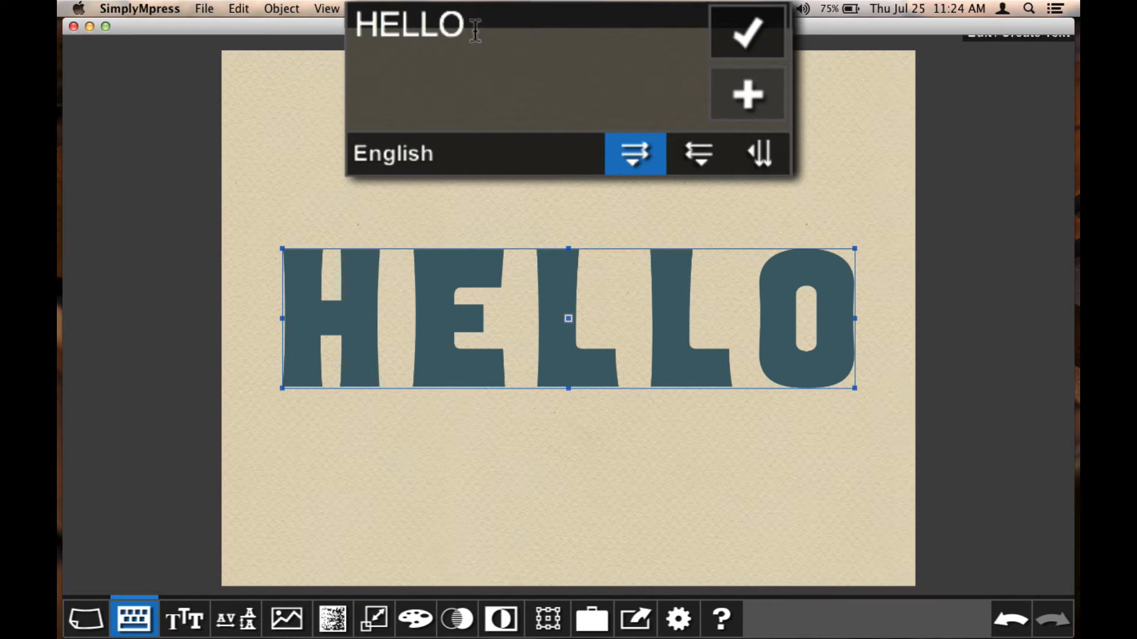
left_click_drag(513, 50, 458, 48)
left_click(373, 27)
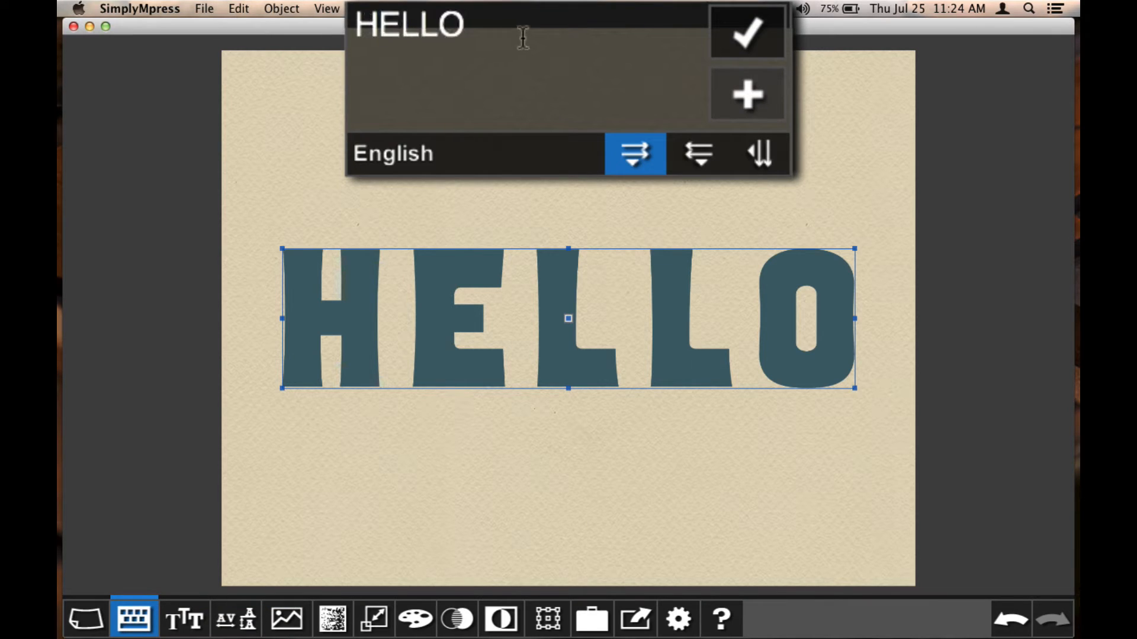
left_click_drag(524, 38, 352, 17)
type("HOWDY")
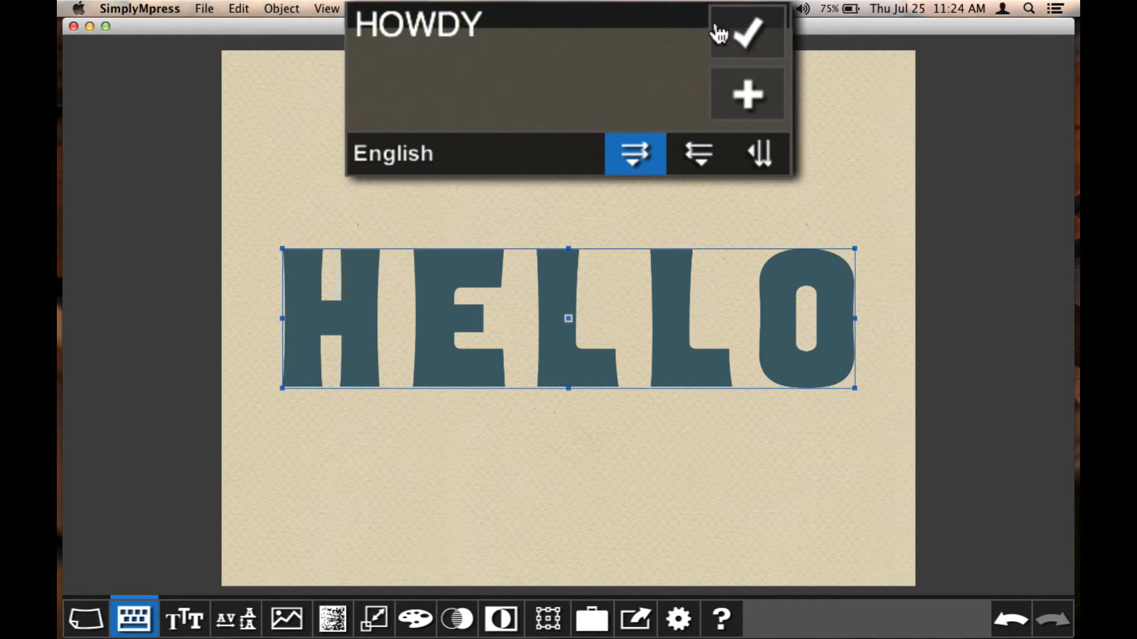
left_click(750, 37)
left_click(131, 633)
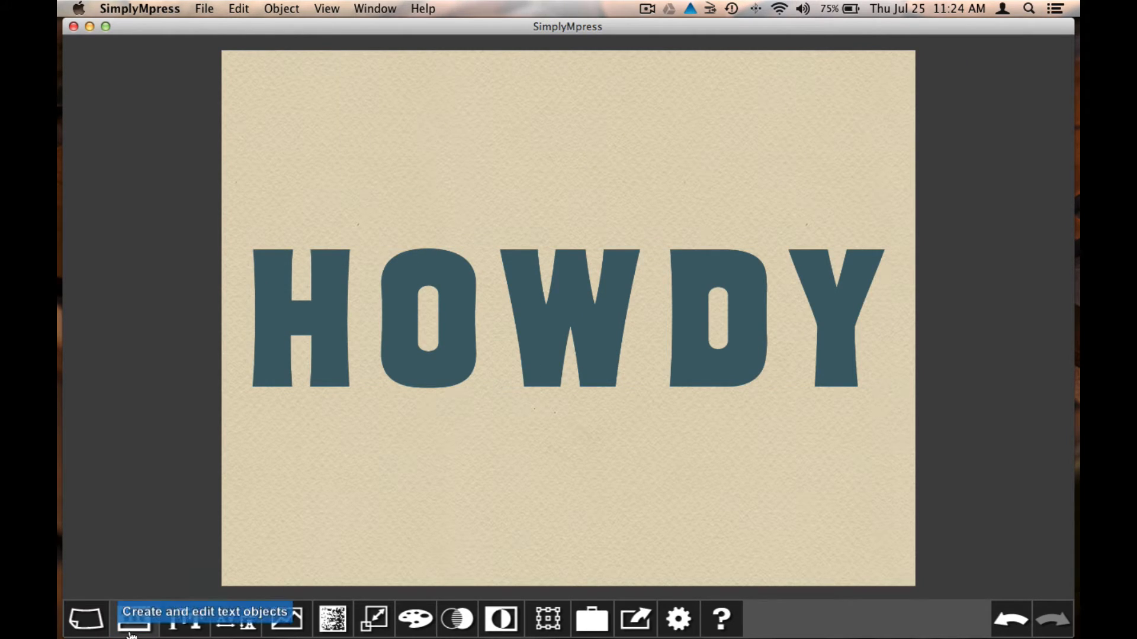
Reopen text editing for HOWDY via Object > Edit Text, then again with Cmd-T
left_click(282, 9)
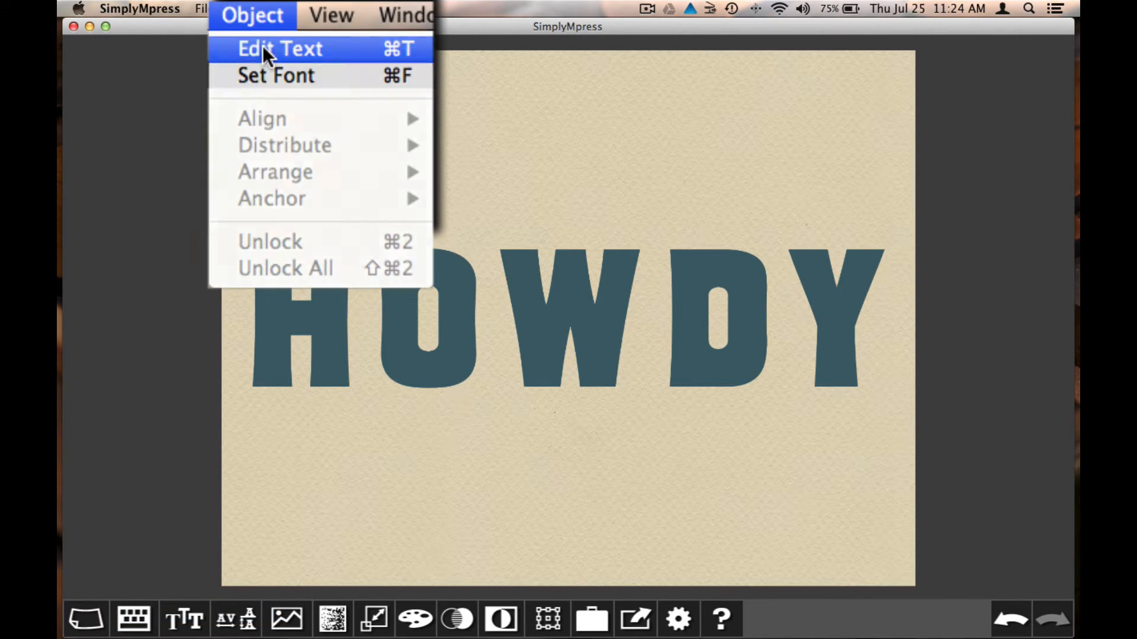
left_click(262, 46)
left_click(134, 619)
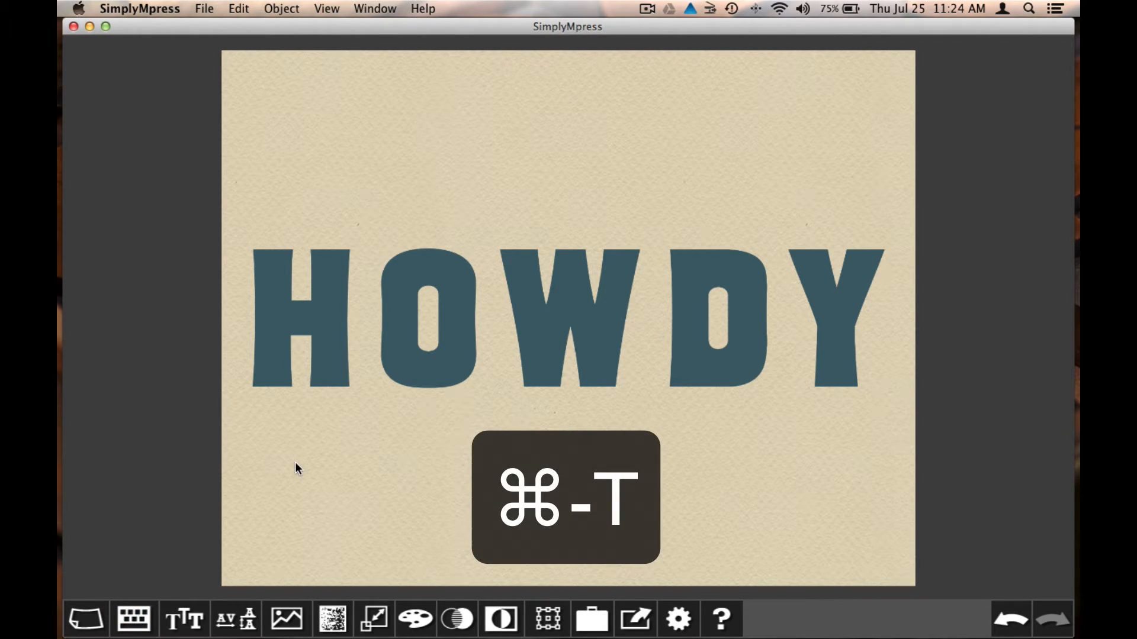
key("super+t")
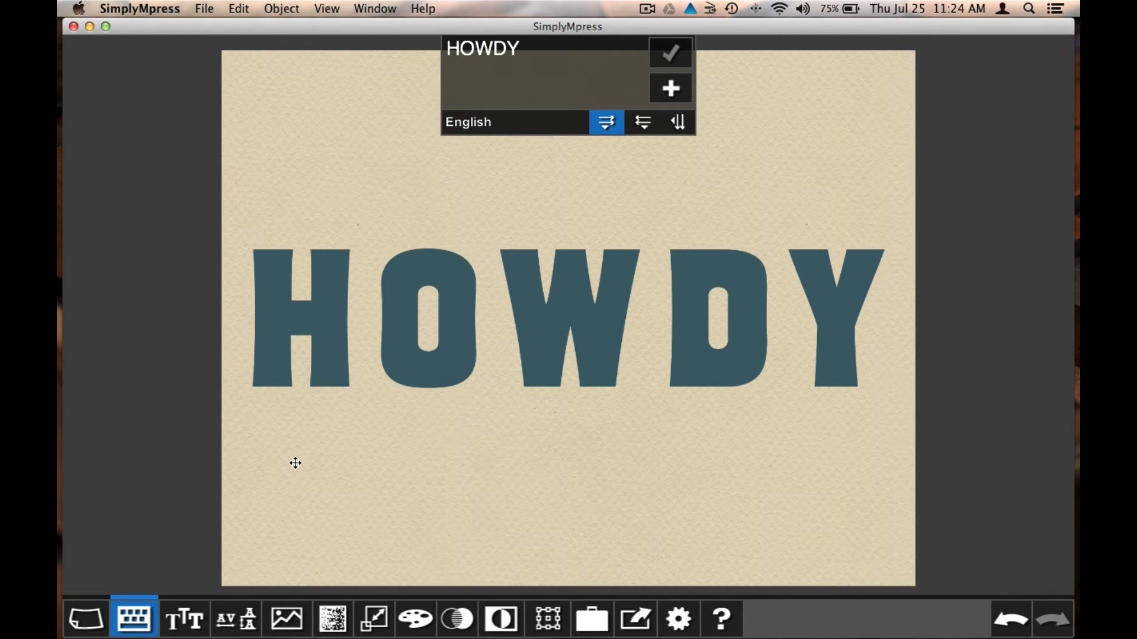
left_click(135, 618)
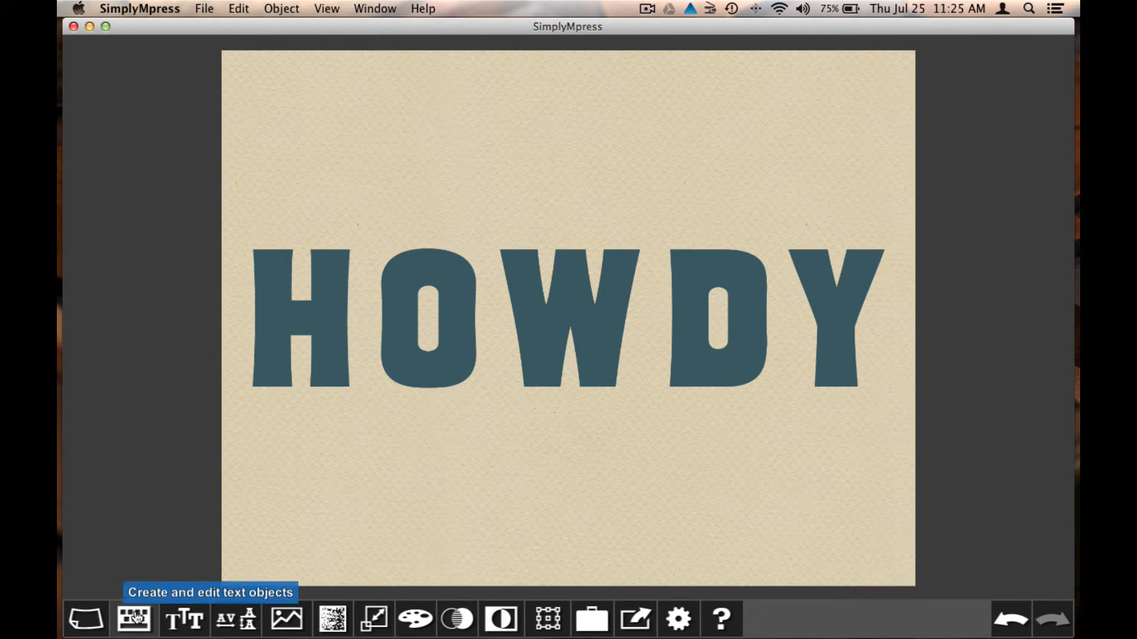
left_click(136, 618)
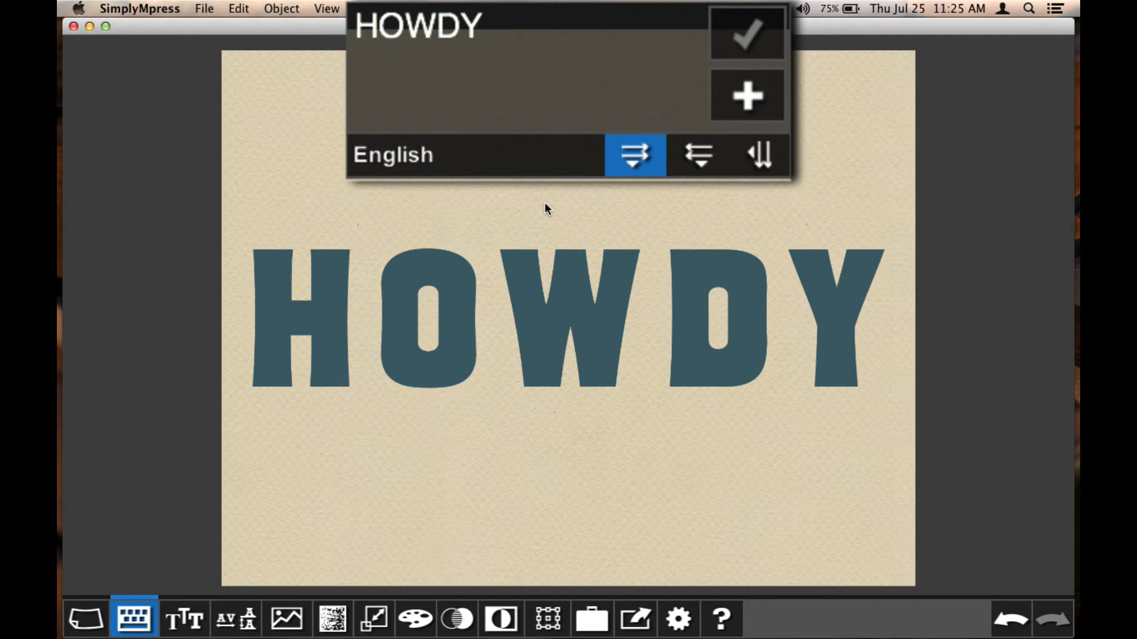
Keep English as the text input language
left_click(518, 163)
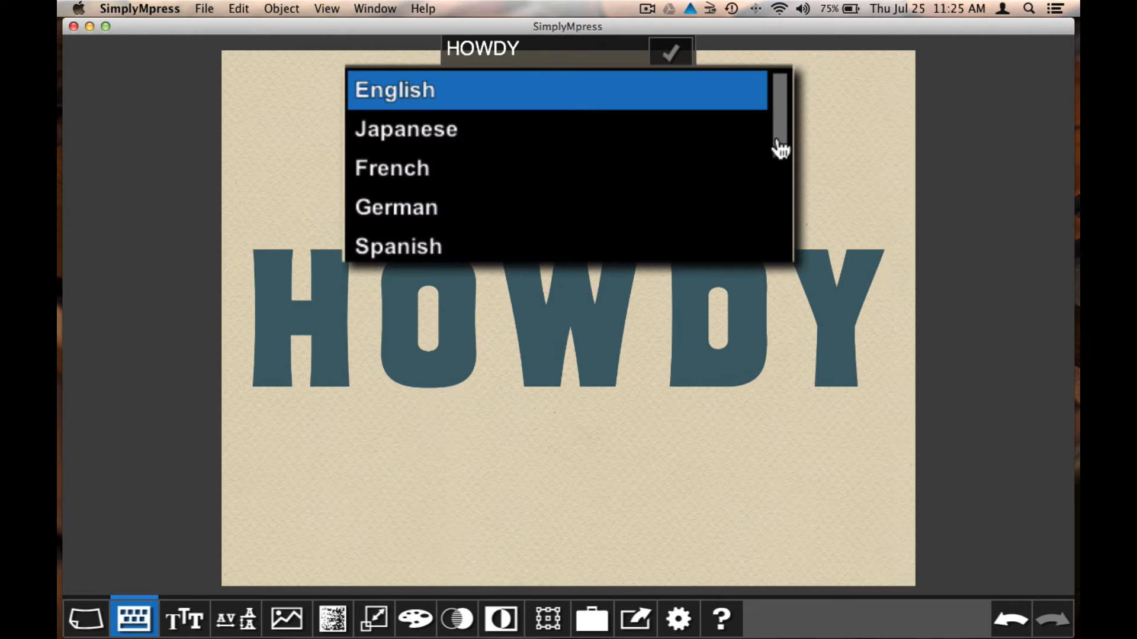
mouse_move(779, 148)
left_mouse_down()
mouse_move(779, 195)
mouse_move(782, 130)
left_mouse_up()
left_click(652, 94)
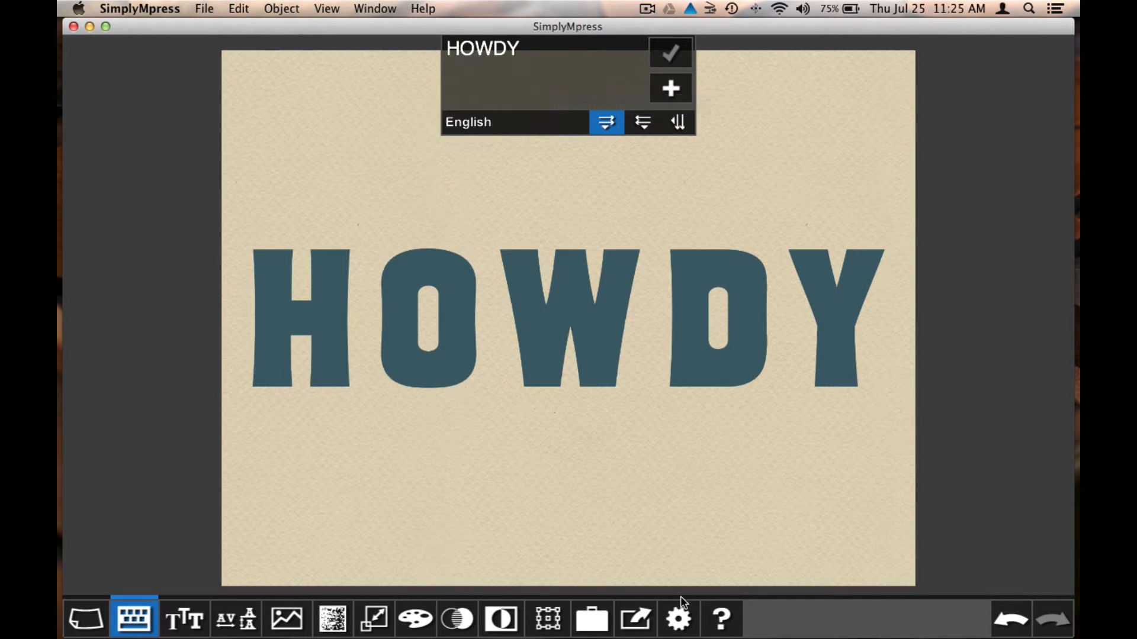
Set International Support to Hide and confirm the text panel no longer offers languages
left_click(673, 627)
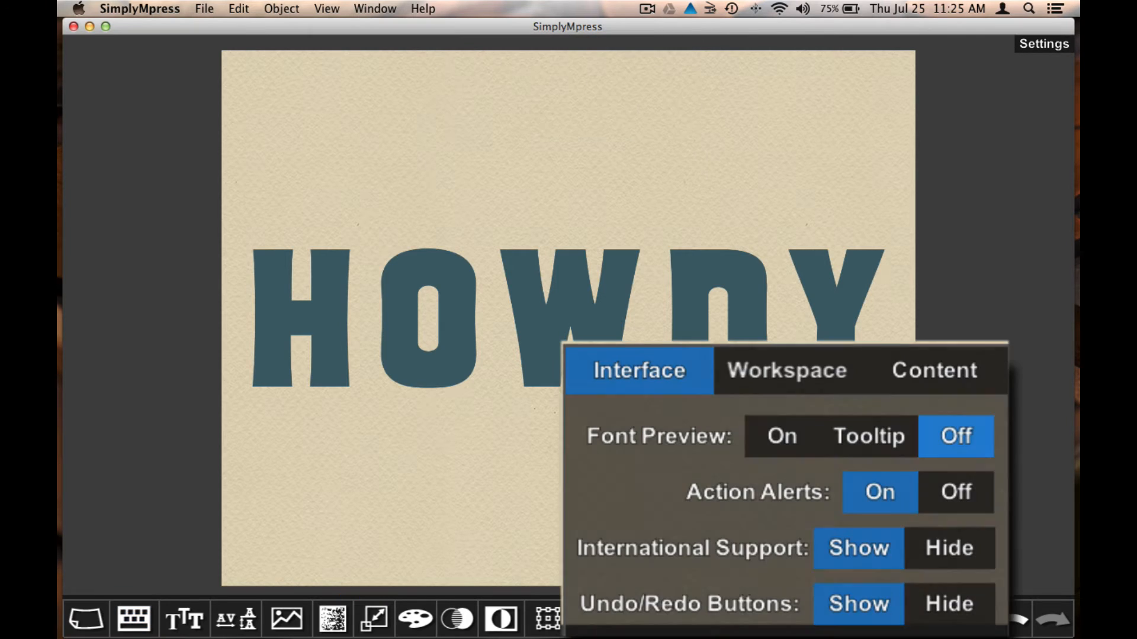
left_click(932, 553)
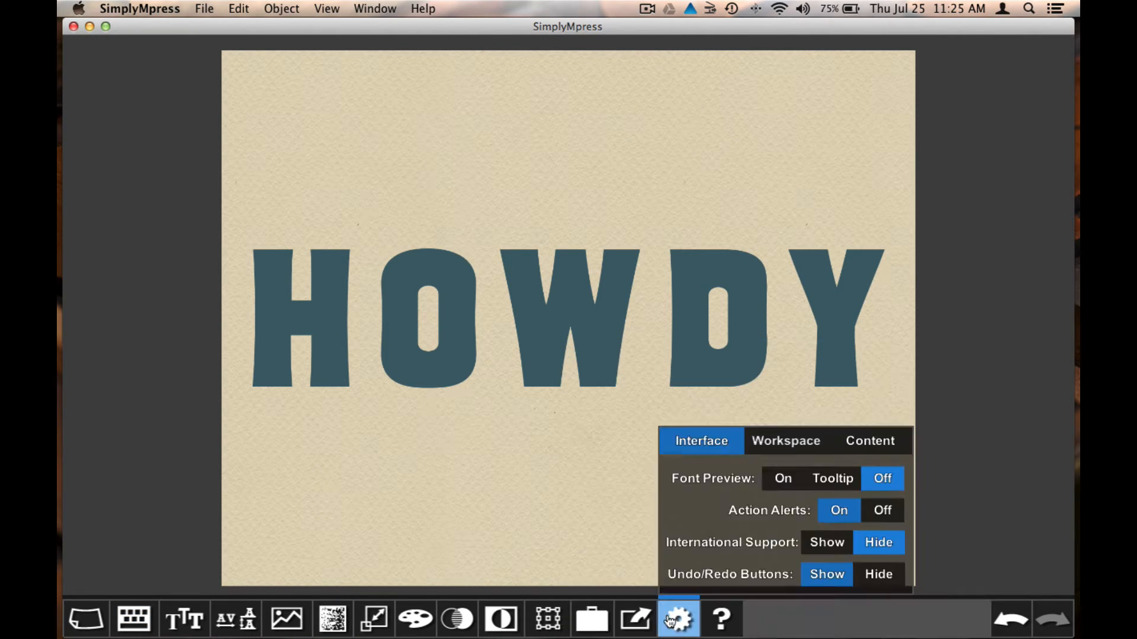
left_click(677, 623)
left_click(123, 621)
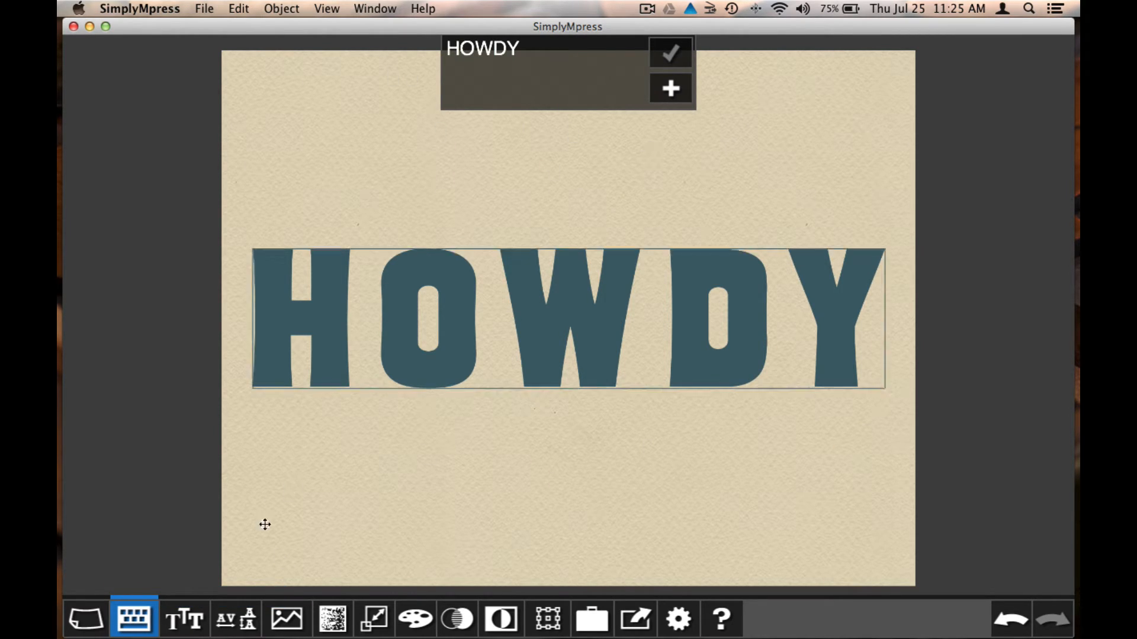
left_click(141, 628)
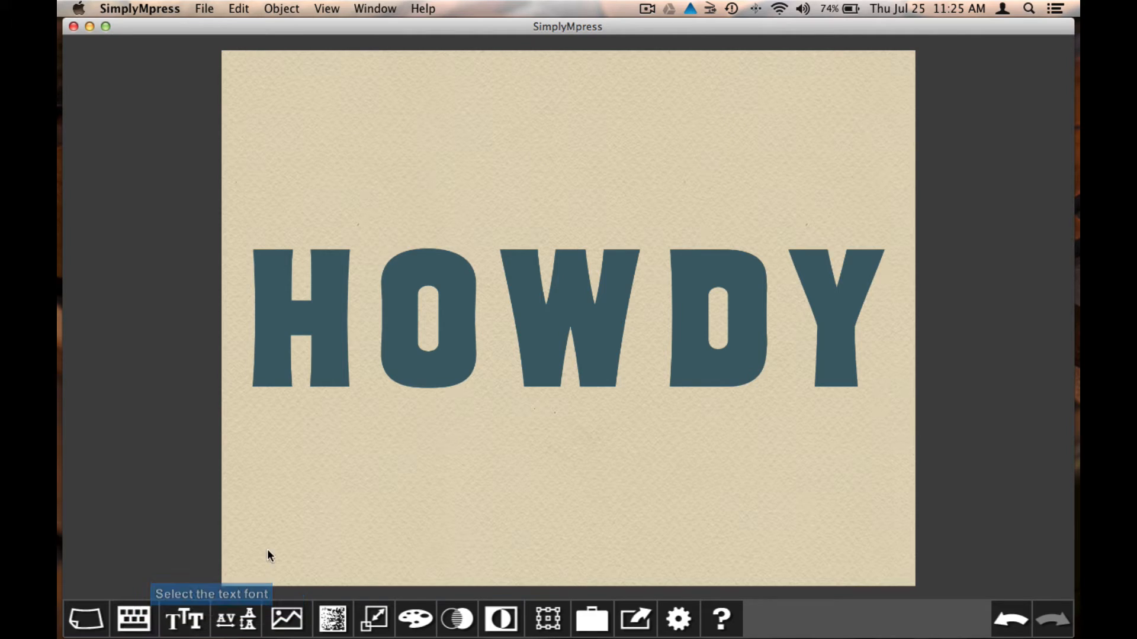
Scale HOWDY from 224 pt down to 217 pt, using the slider and one-point adjustments
left_click(509, 302)
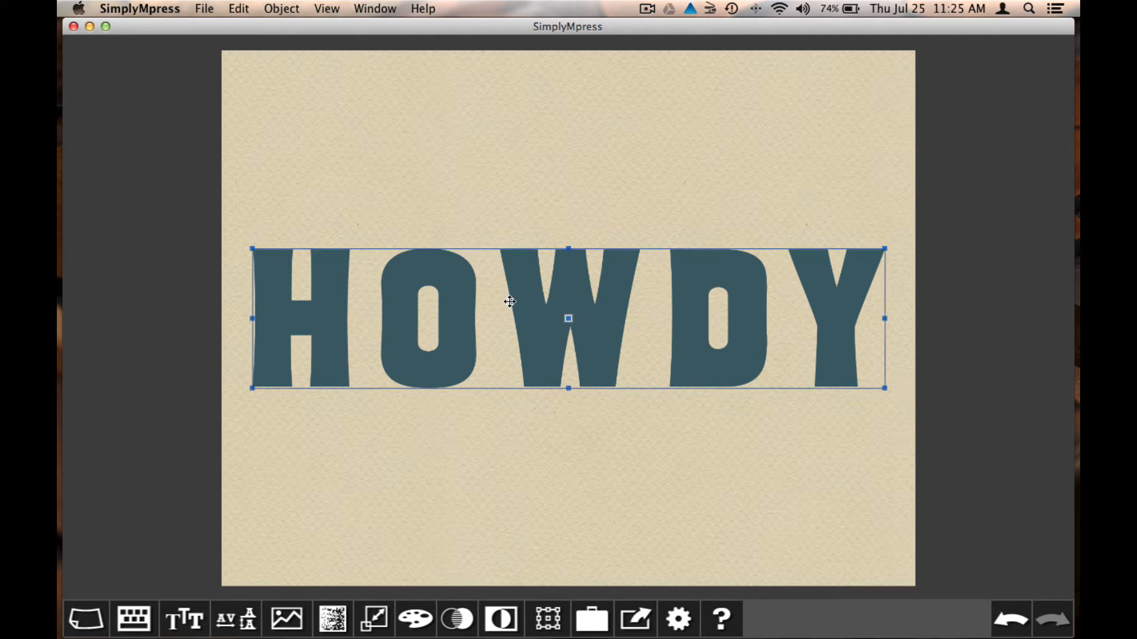
left_click(372, 613)
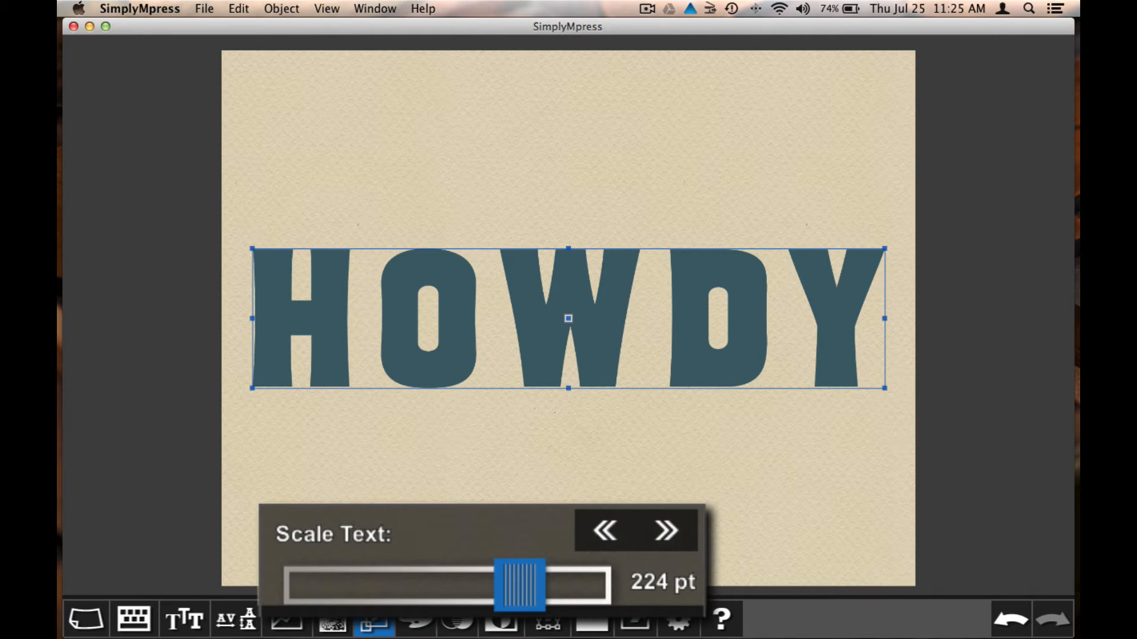
mouse_move(517, 599)
left_mouse_down()
mouse_move(557, 598)
mouse_move(428, 597)
mouse_move(517, 600)
left_mouse_up()
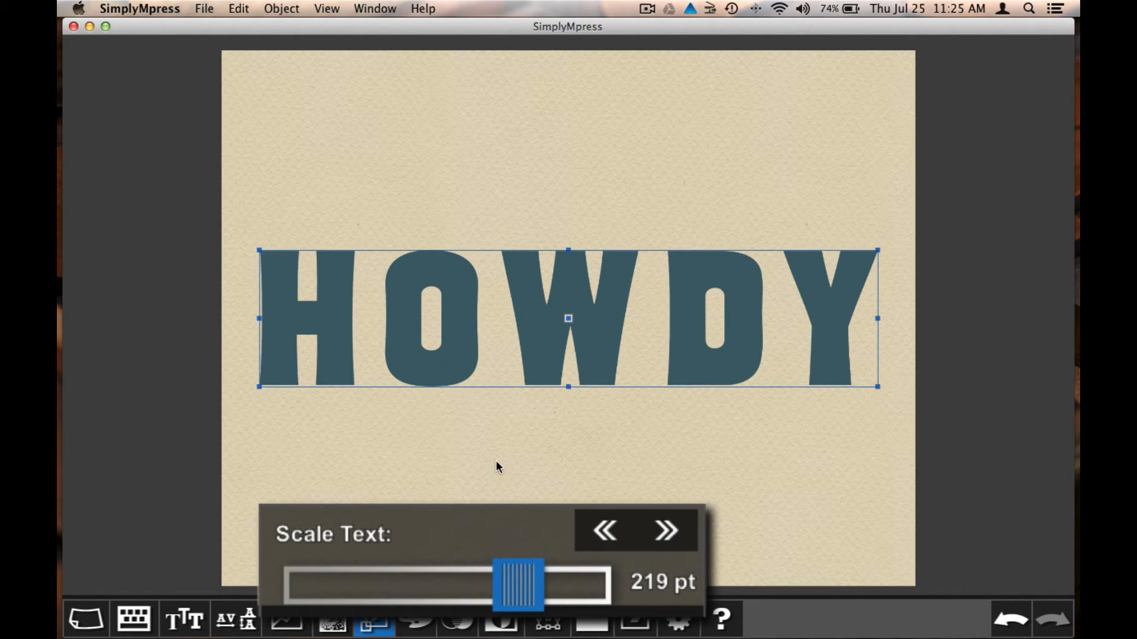
left_click(665, 529)
left_click(665, 529)
left_click(665, 529)
left_click(605, 533)
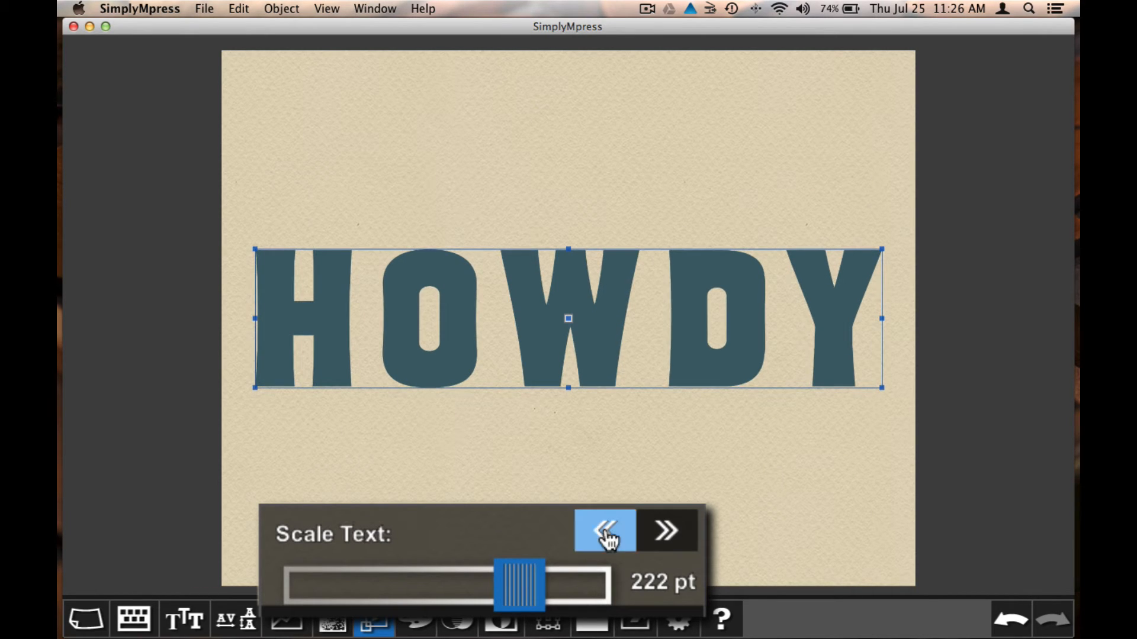
left_click(605, 533)
left_click(605, 533)
left_click(605, 533)
left_click(606, 538)
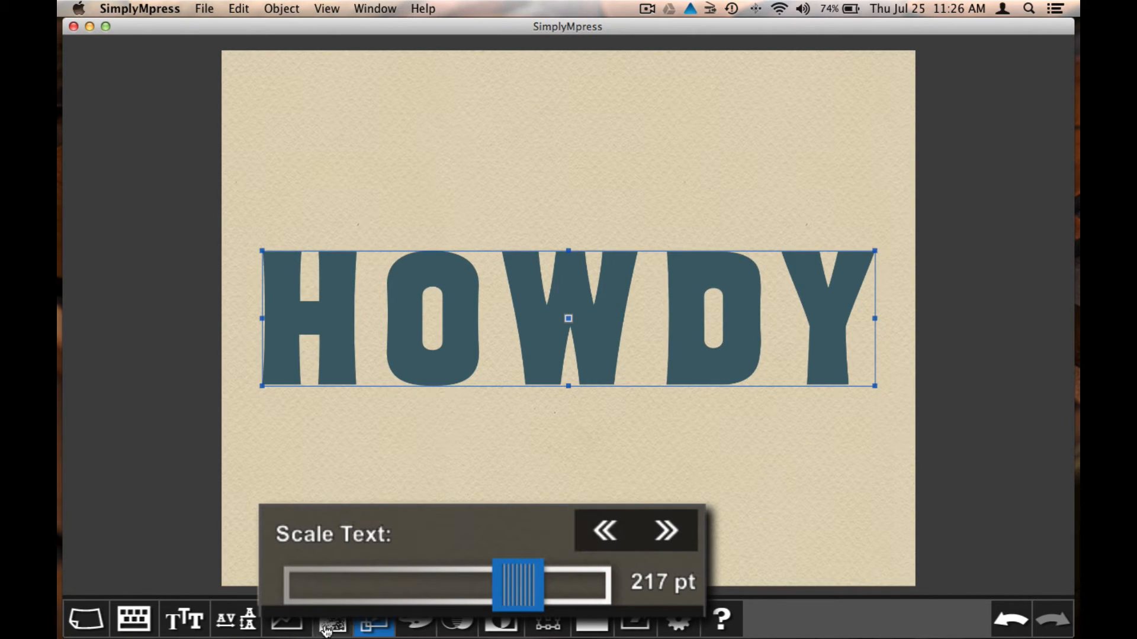
left_click(386, 623)
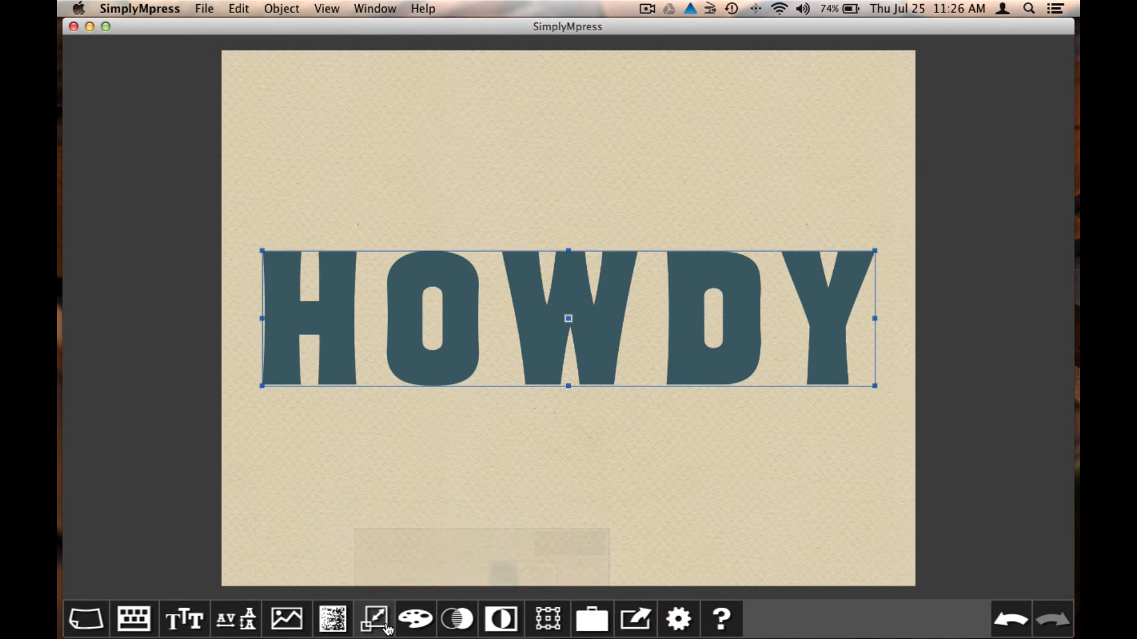
left_click(566, 353)
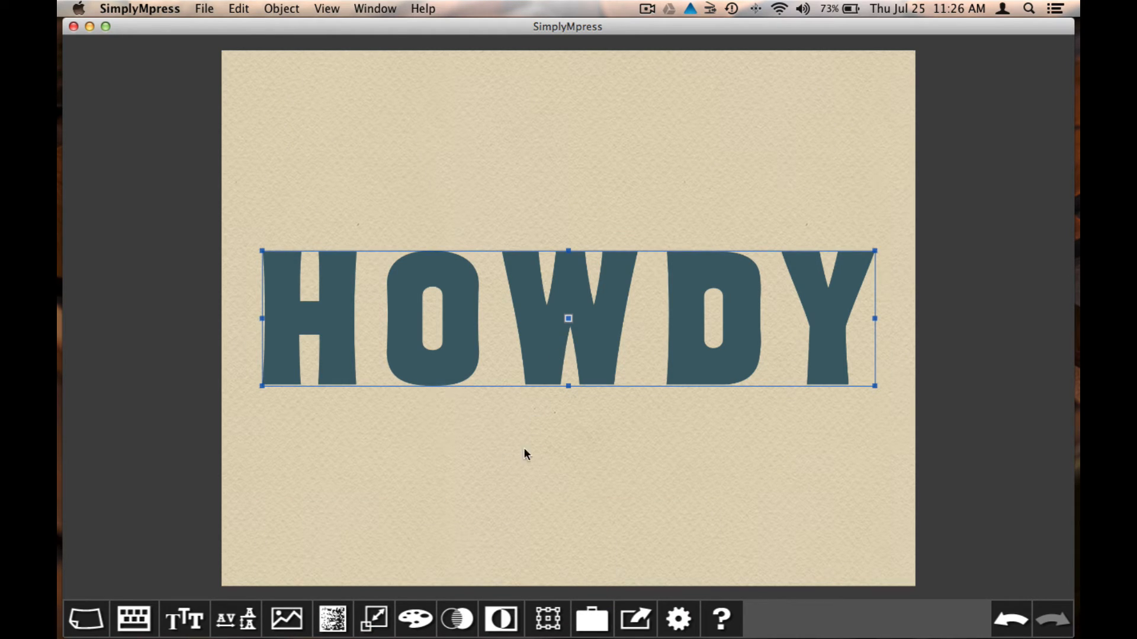
Give HOWDY a condensed Tuscan-style font, then invoke Set Font with Cmd-F
left_click(184, 619)
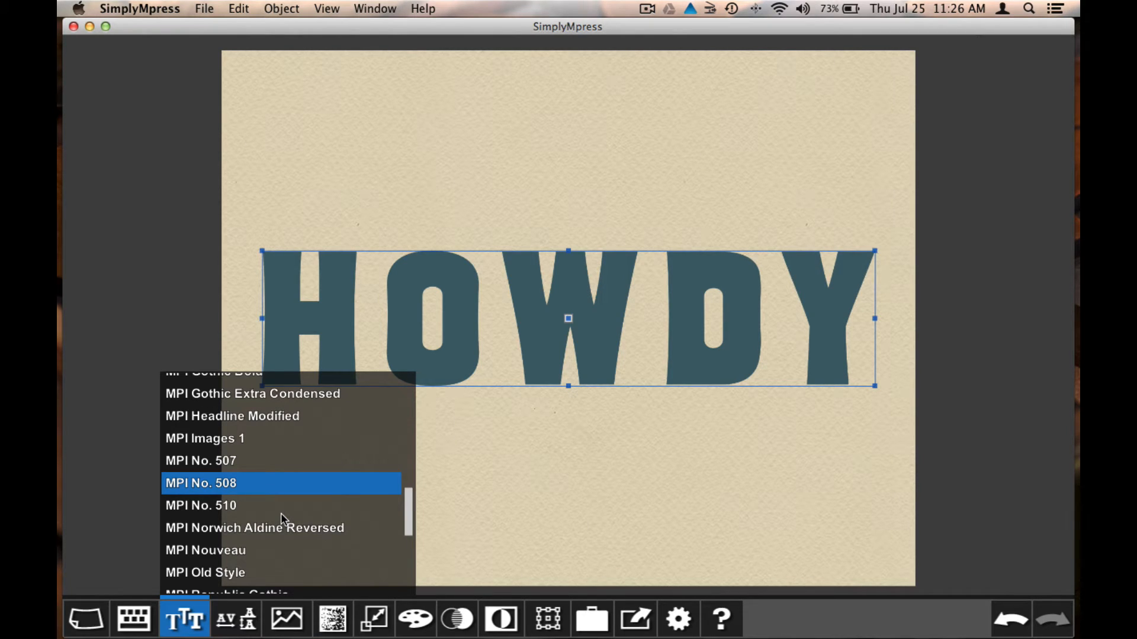
scroll(281, 516, "down", 6)
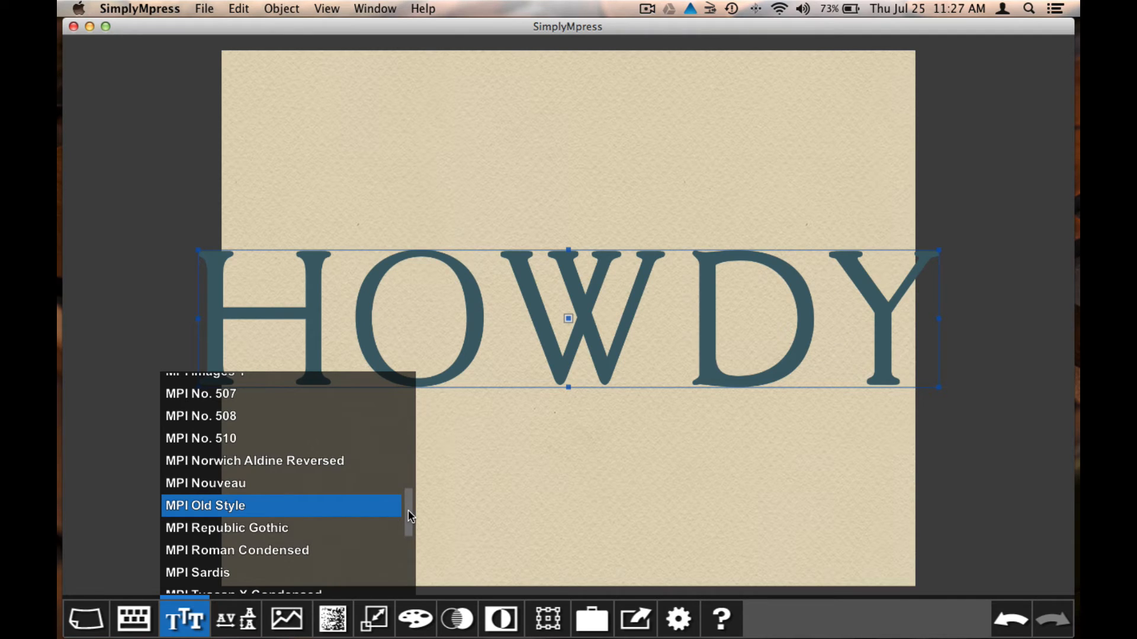
key("Down")
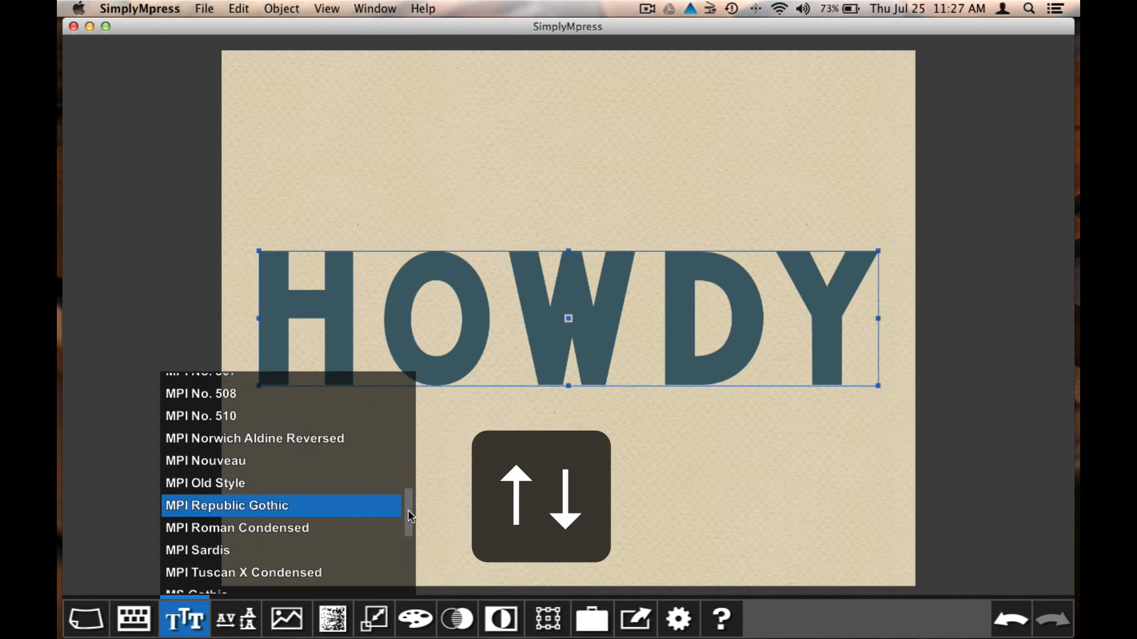
key("Down")
key("Down")
left_click(275, 513)
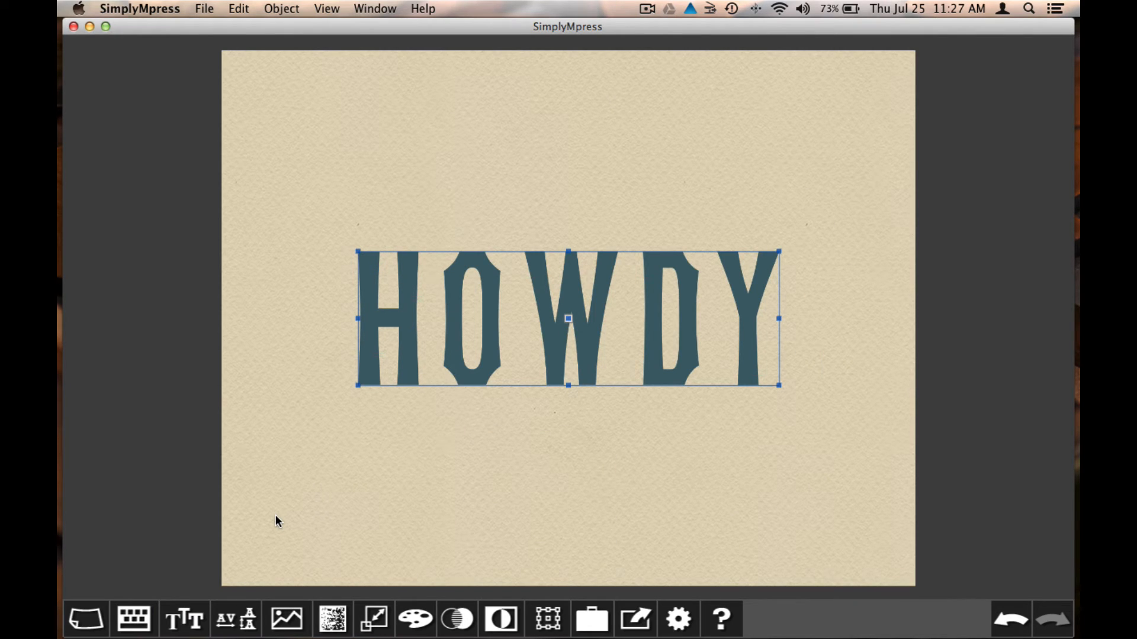
left_click(281, 8)
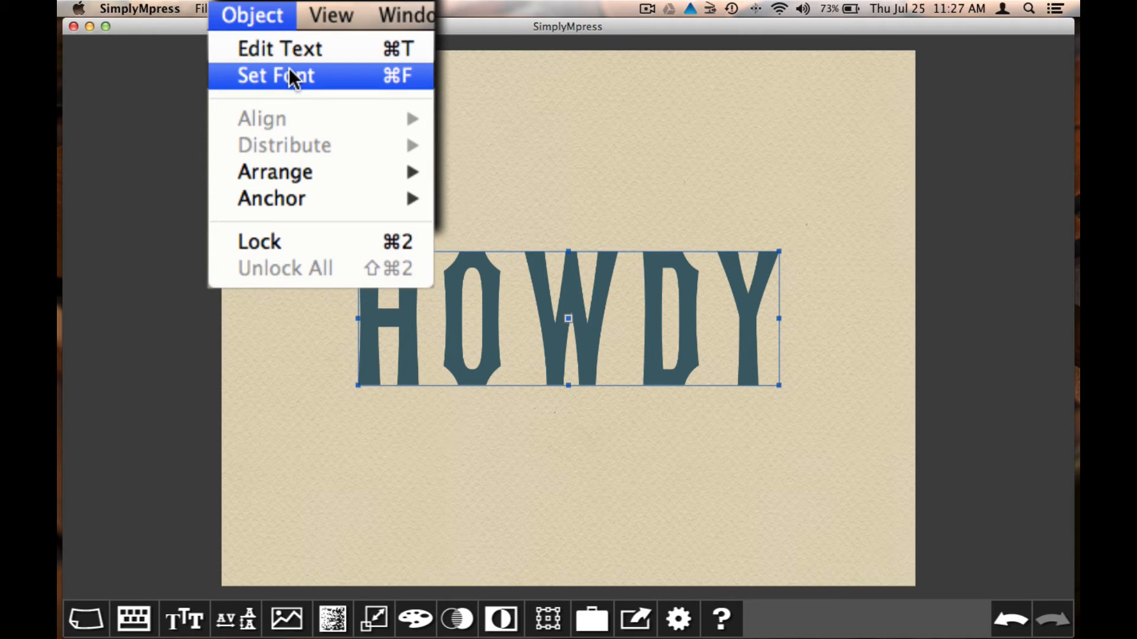
key("super+f")
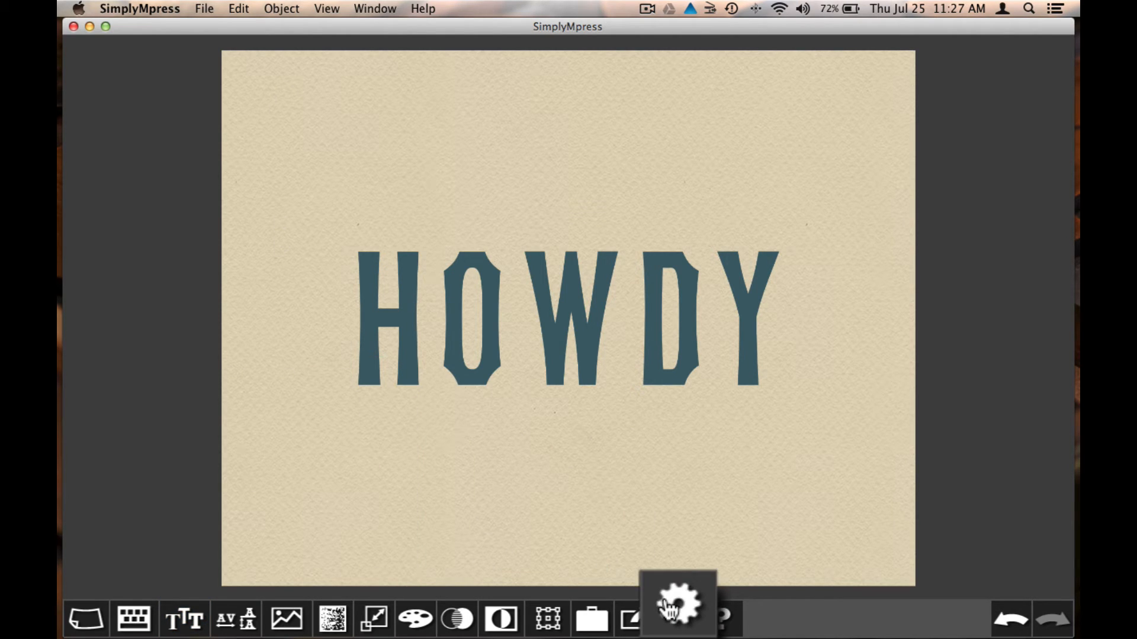
Turn Font Preview on and try MPI Roman Condensed on HOWDY
left_click(669, 608)
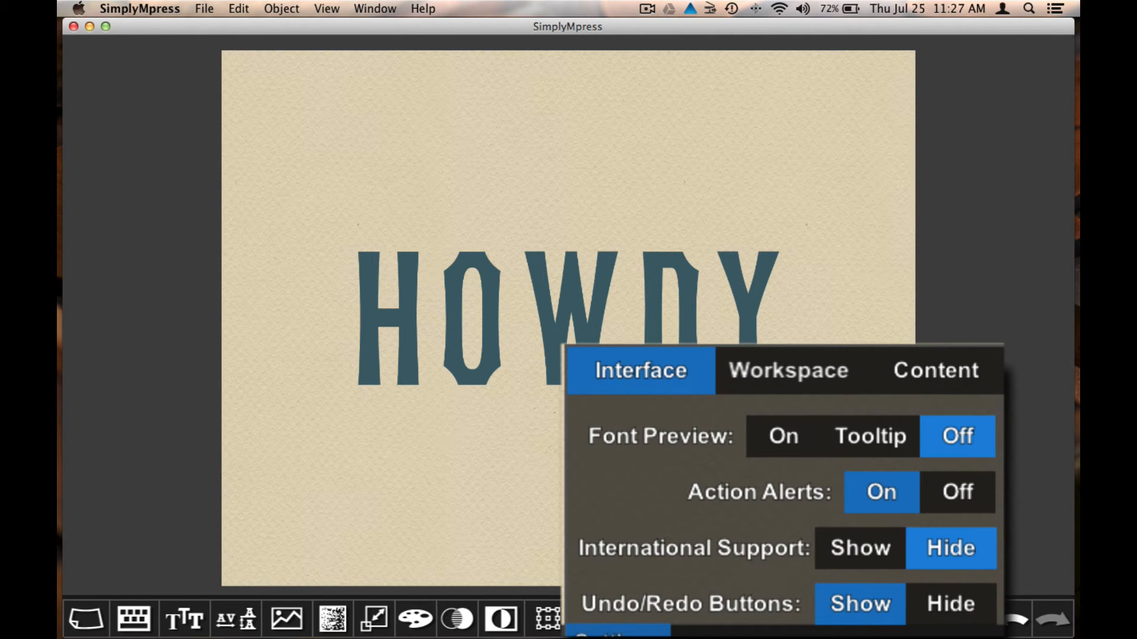
left_click(791, 444)
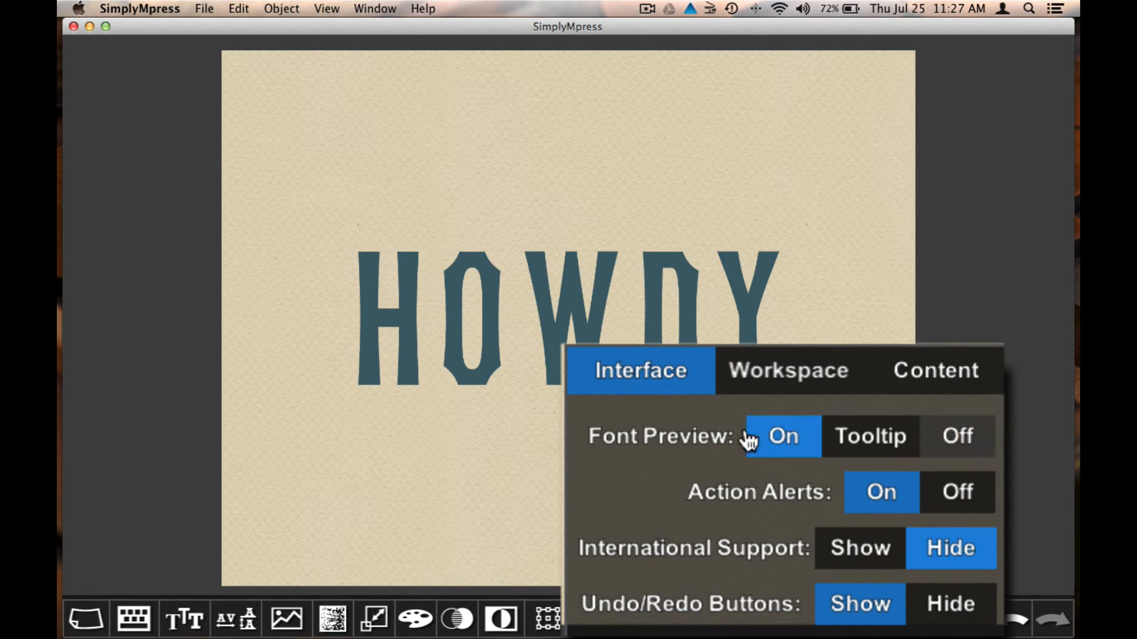
left_click(163, 622)
left_click(264, 437)
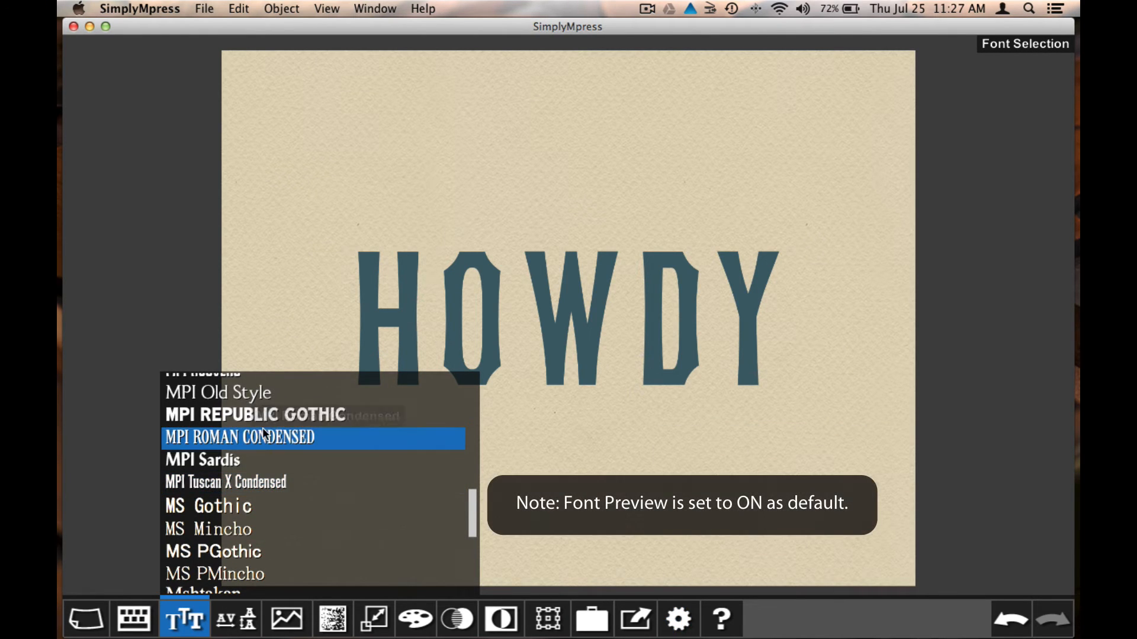
left_click(454, 335)
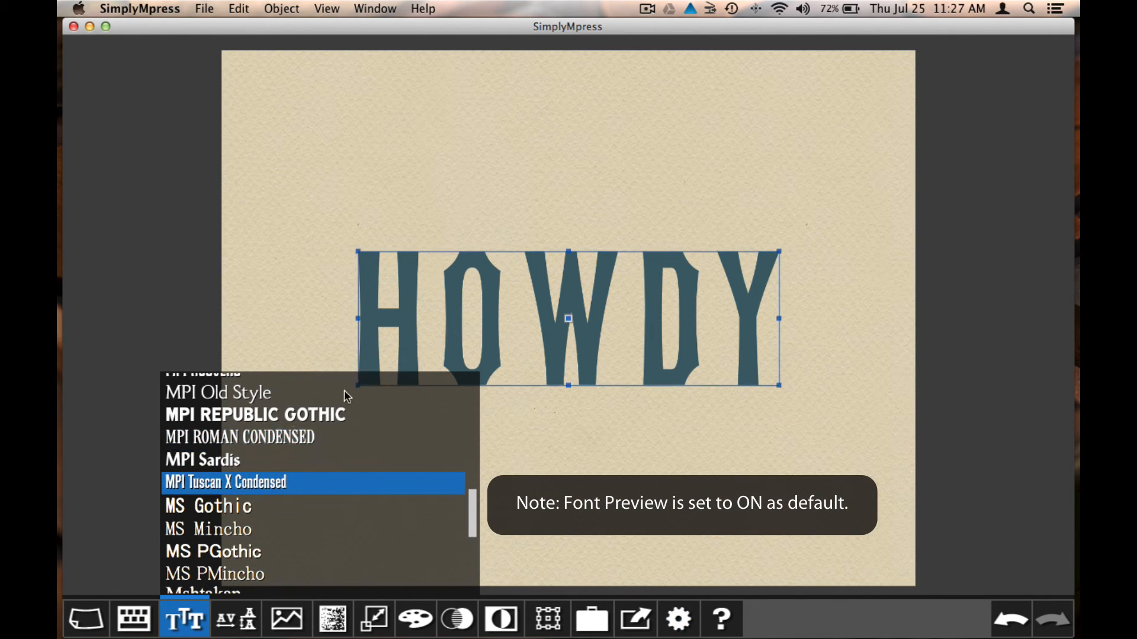
left_click(247, 438)
Try MPI Republic Gothic and MPI Delittle on HOWDY, settling on MPI Deco
left_click(251, 415)
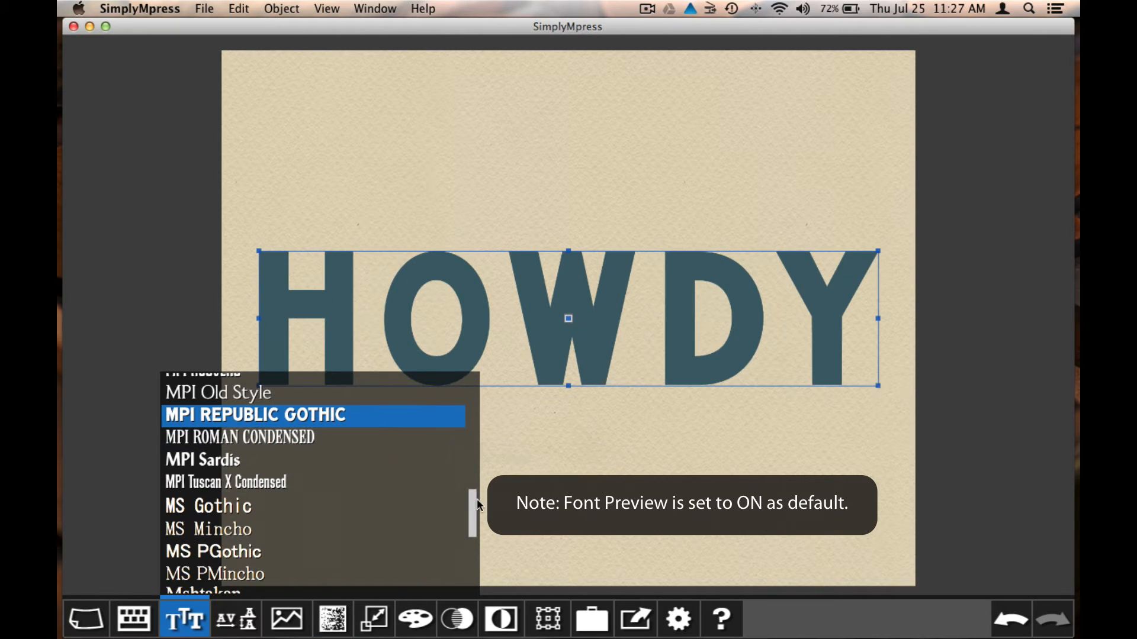
scroll(474, 503, "up", 10)
left_click(220, 520)
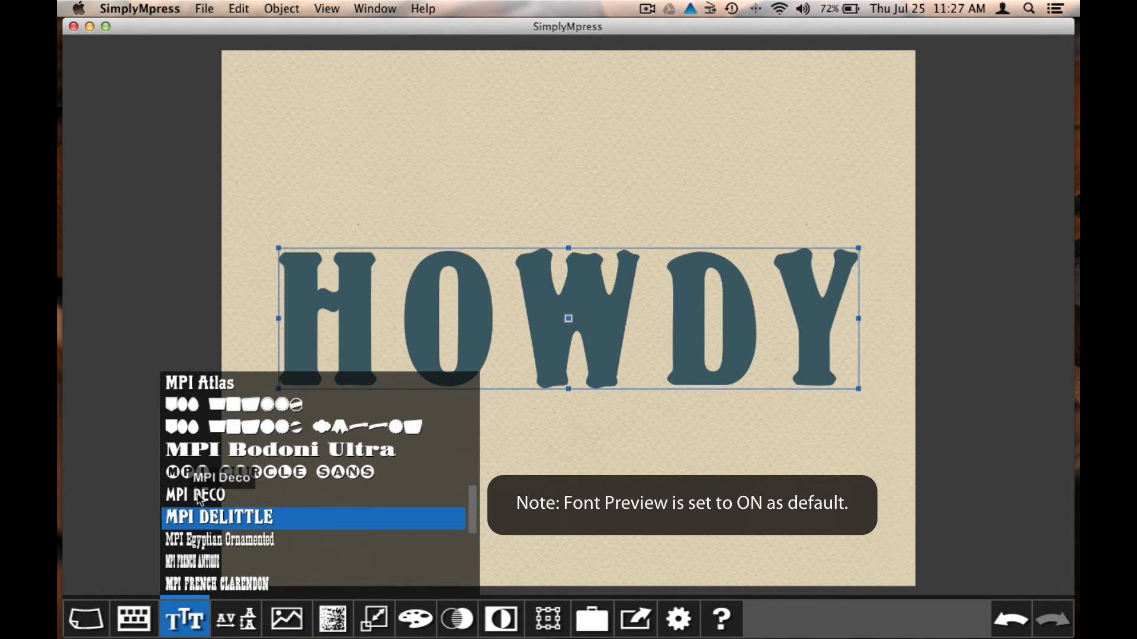
left_click(199, 495)
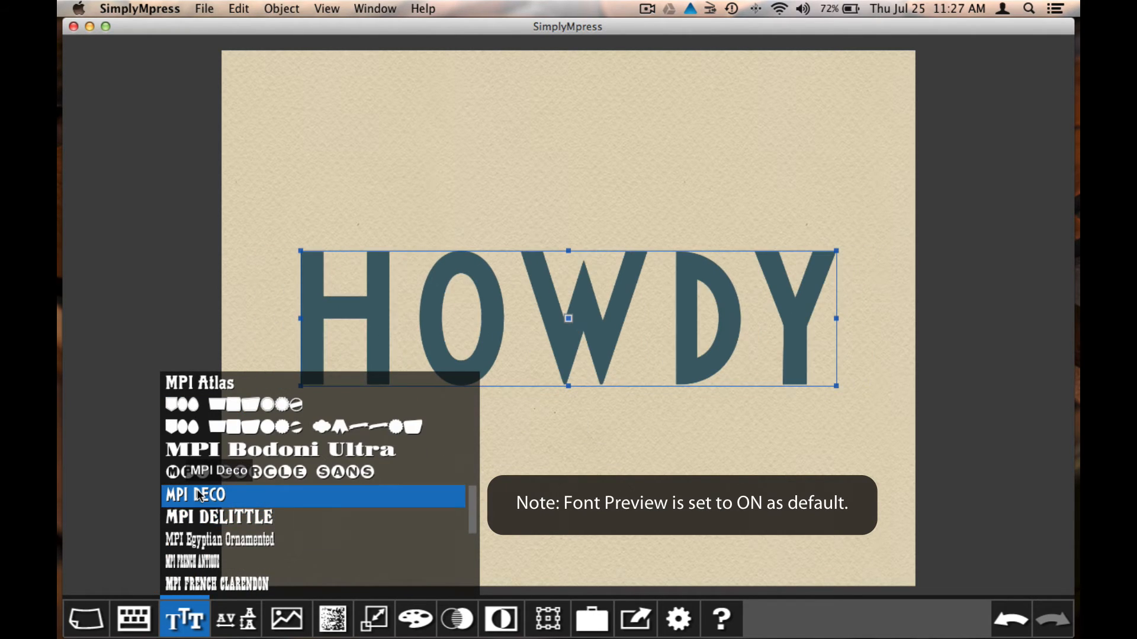
left_click(681, 620)
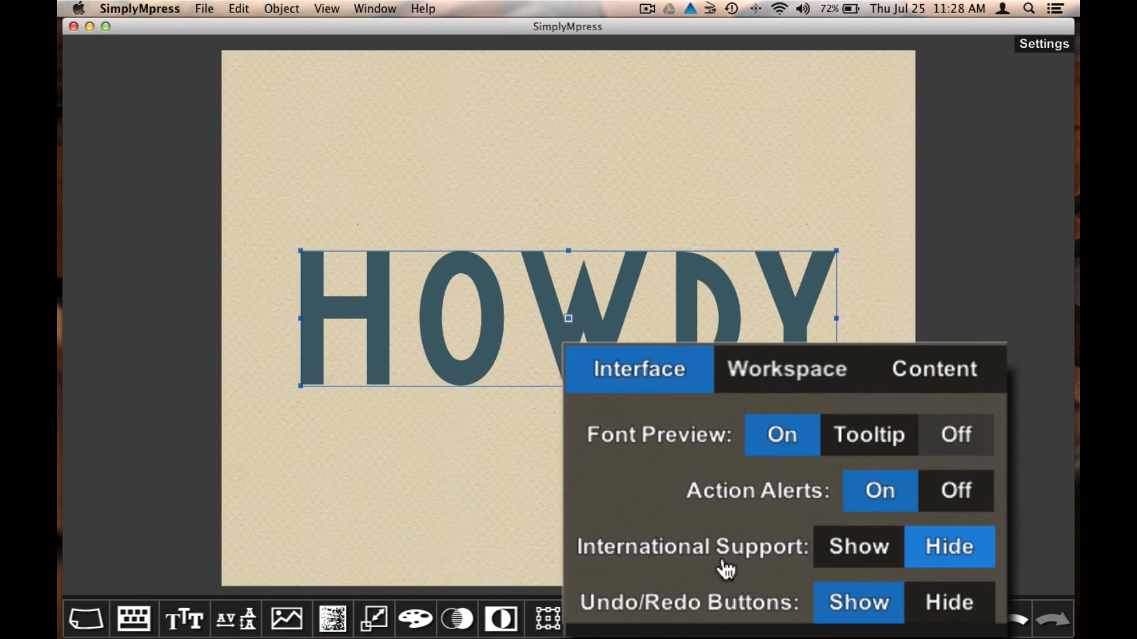
Set Font Preview to Tooltip and check the font list, then set Font Preview to Off
left_click(876, 440)
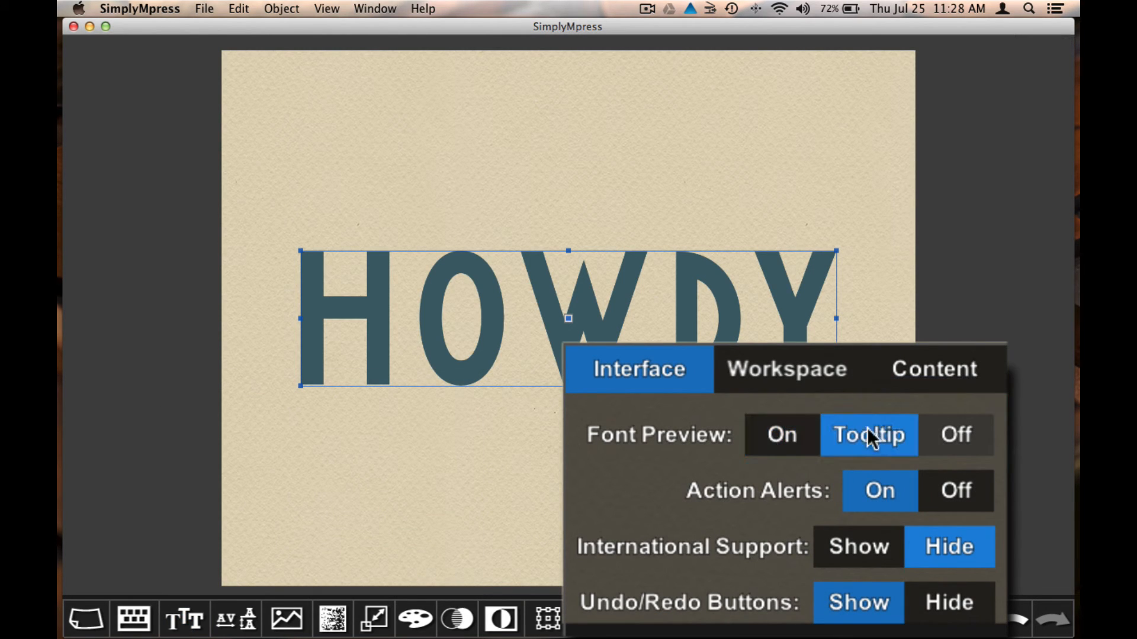
left_click(184, 619)
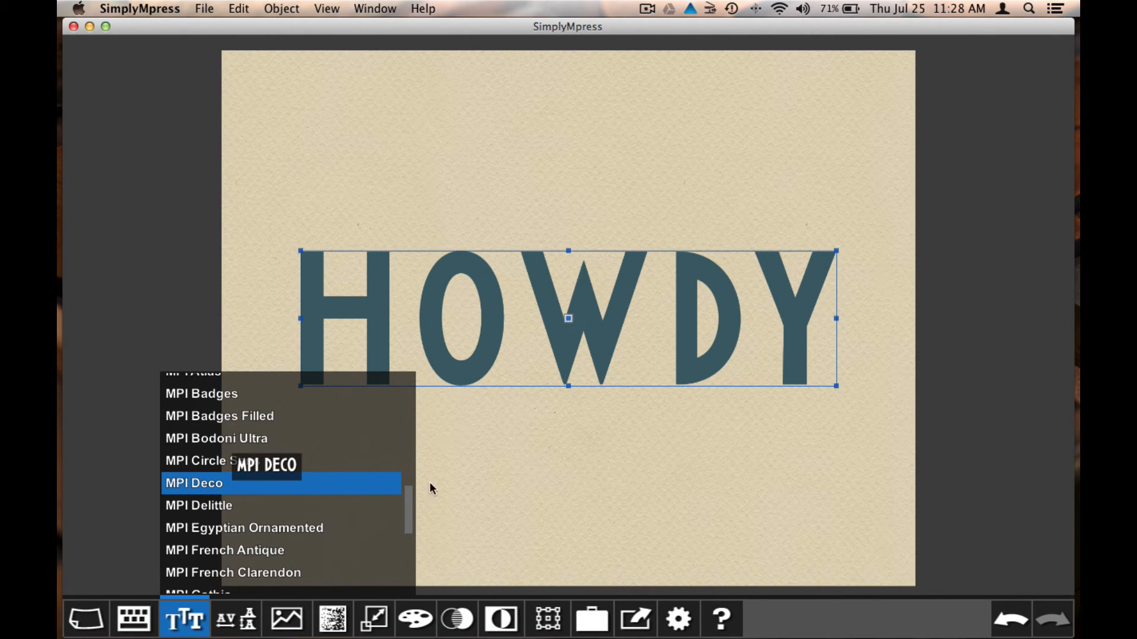
left_click(677, 619)
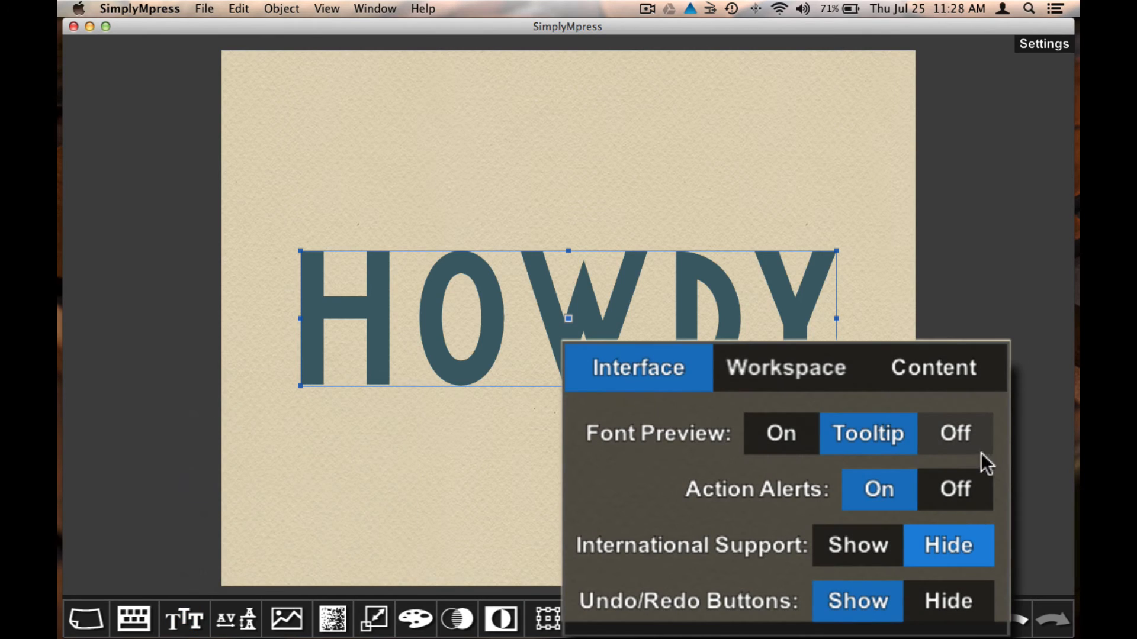
left_click(967, 428)
left_click(185, 632)
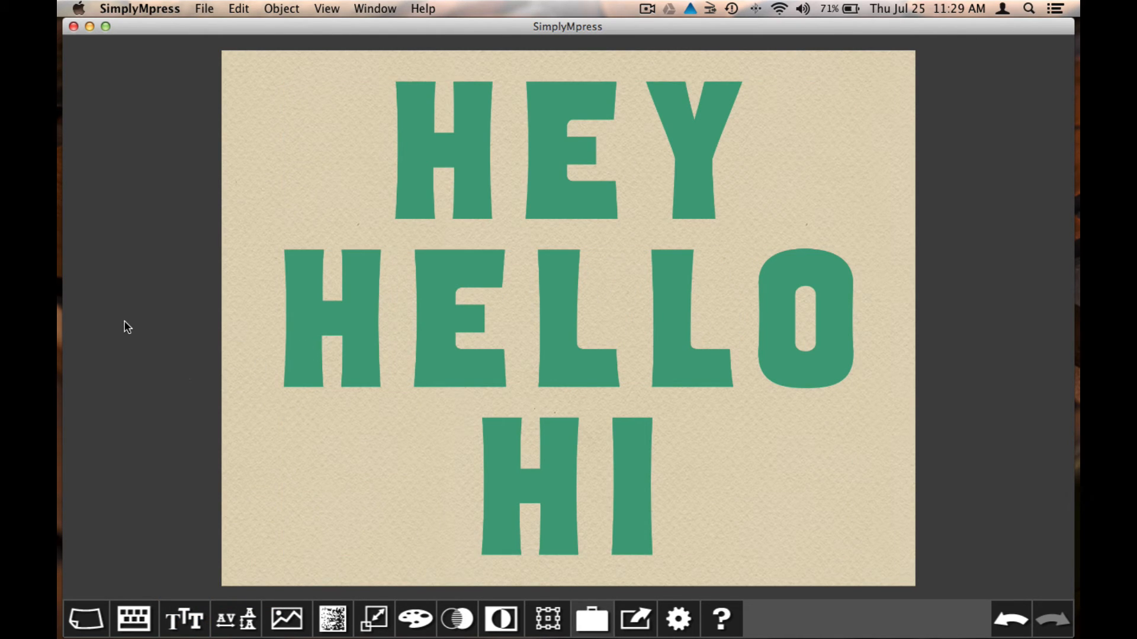
Right-align the HEY HELLO HI lines after trying left and centre alignment
left_click(490, 321)
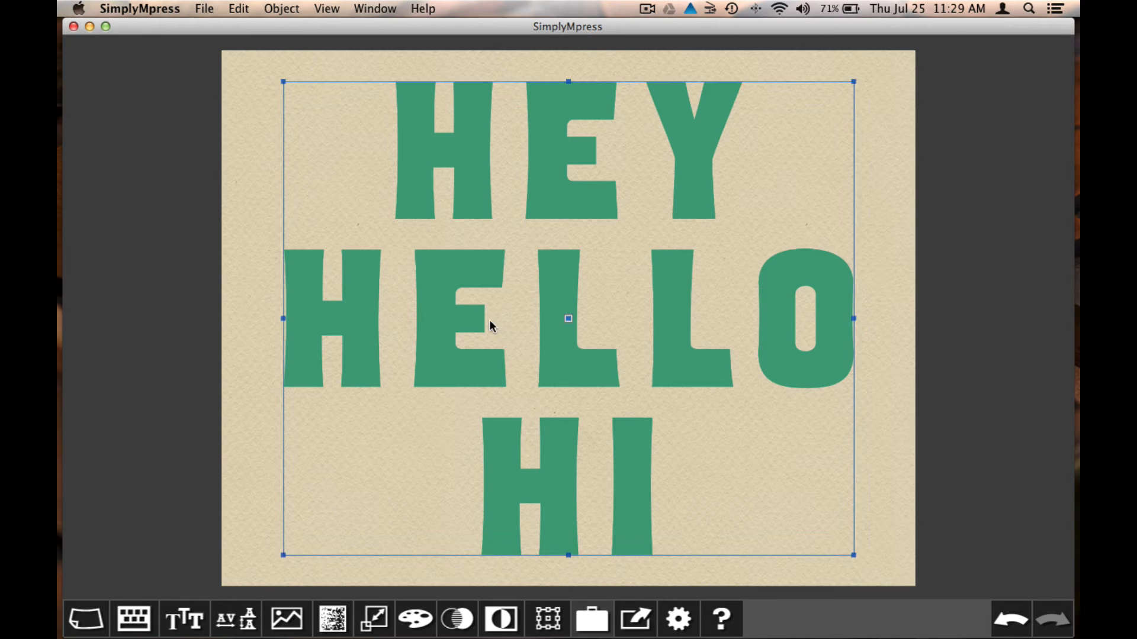
left_click(235, 608)
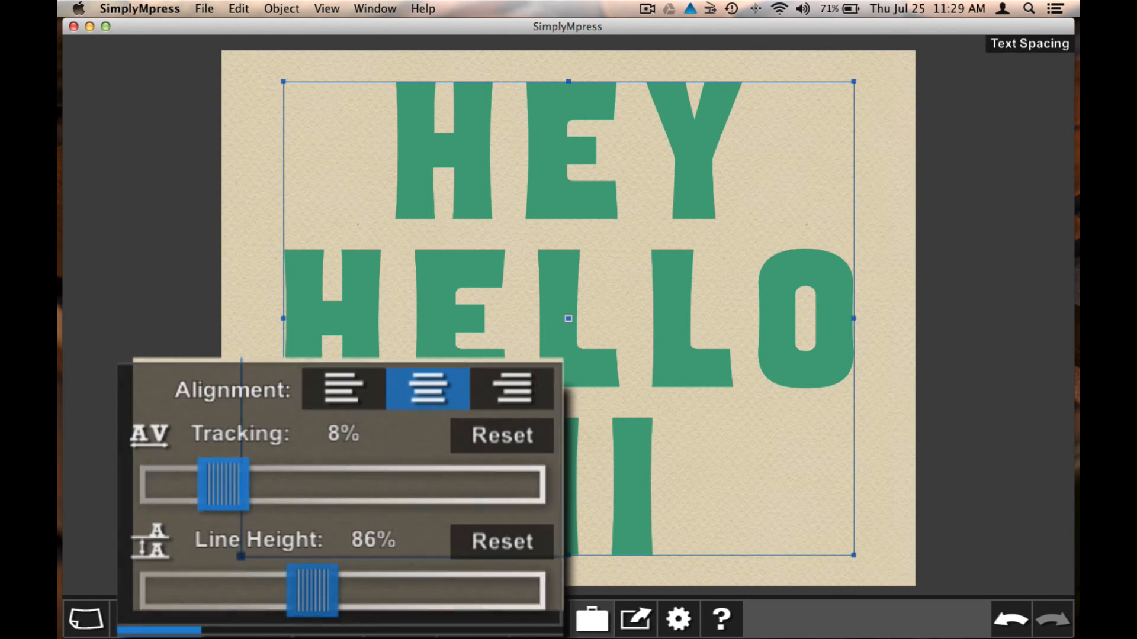
left_click(354, 393)
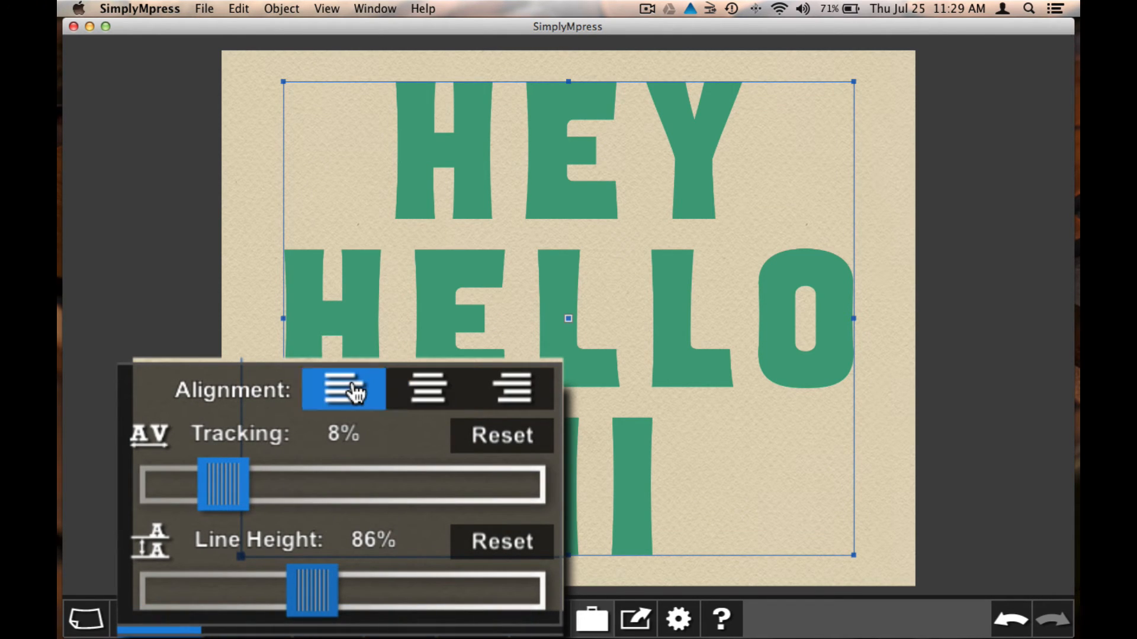
left_click(417, 393)
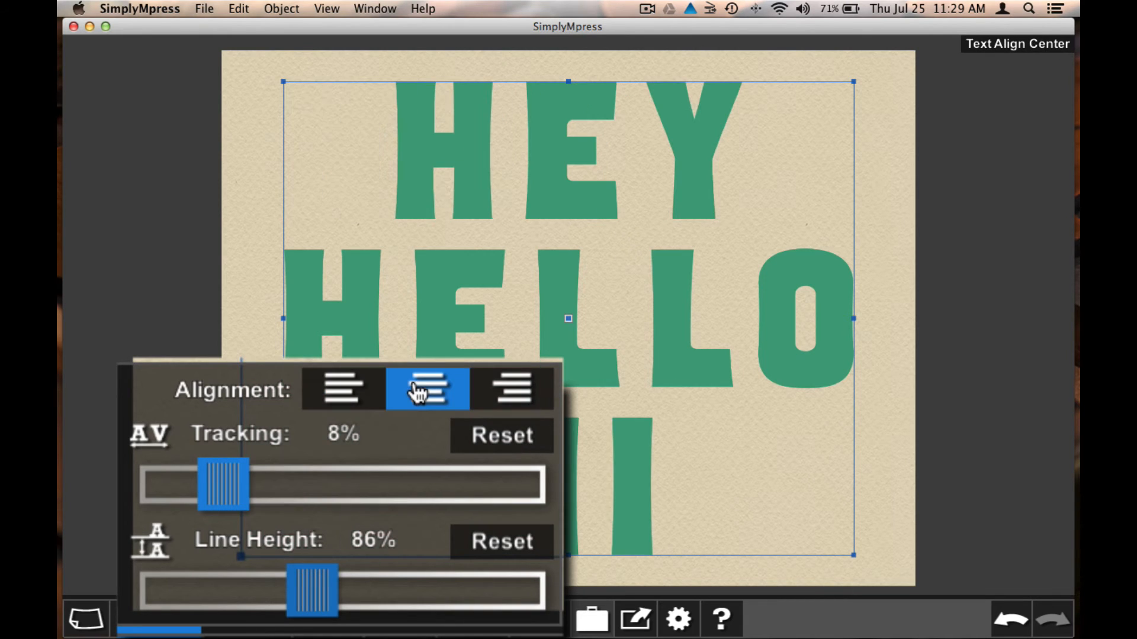
left_click(507, 397)
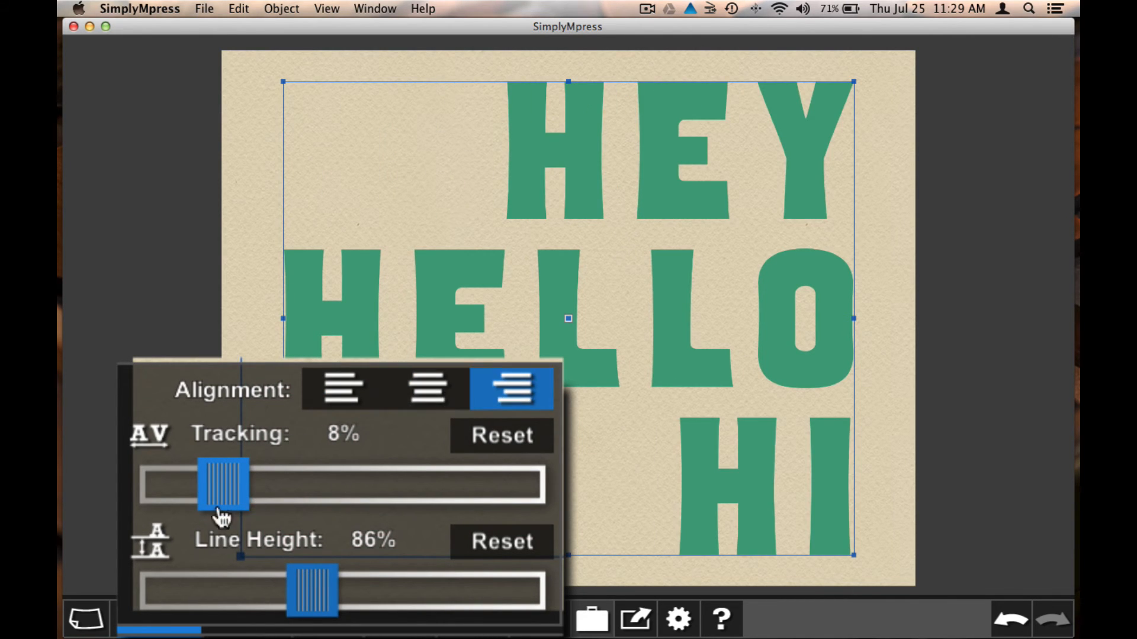
Experiment with tracking and line height, then reset both to their defaults
mouse_move(231, 498)
left_mouse_down()
mouse_move(292, 494)
mouse_move(205, 493)
left_mouse_up()
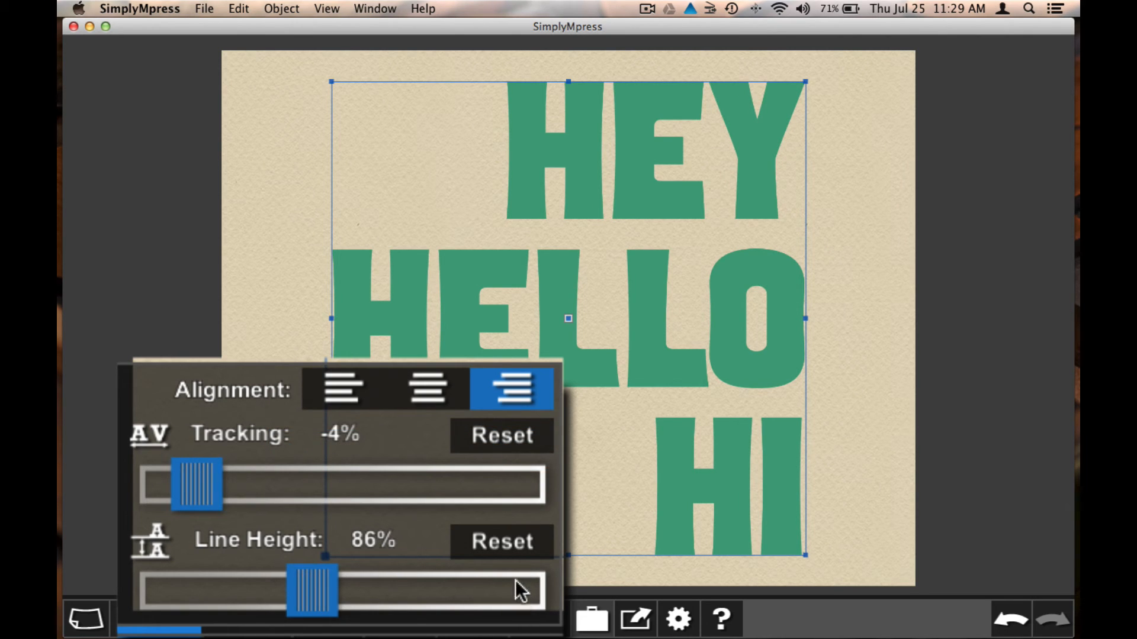
mouse_move(304, 598)
left_mouse_down()
mouse_move(376, 598)
mouse_move(281, 598)
mouse_move(290, 593)
left_mouse_up()
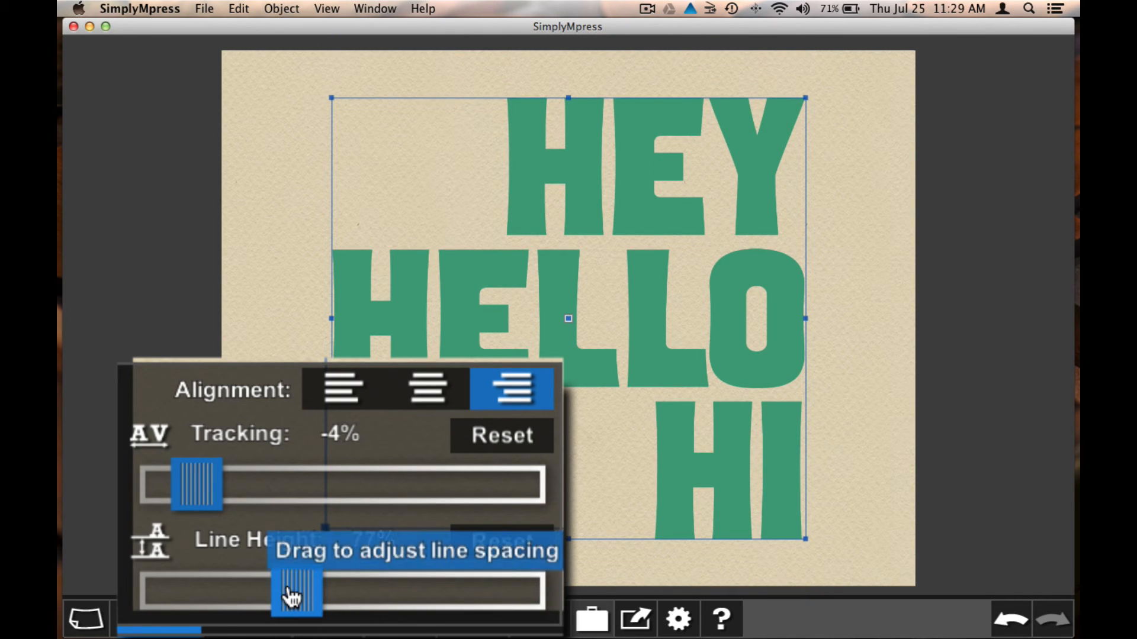
left_click(521, 453)
left_click(519, 558)
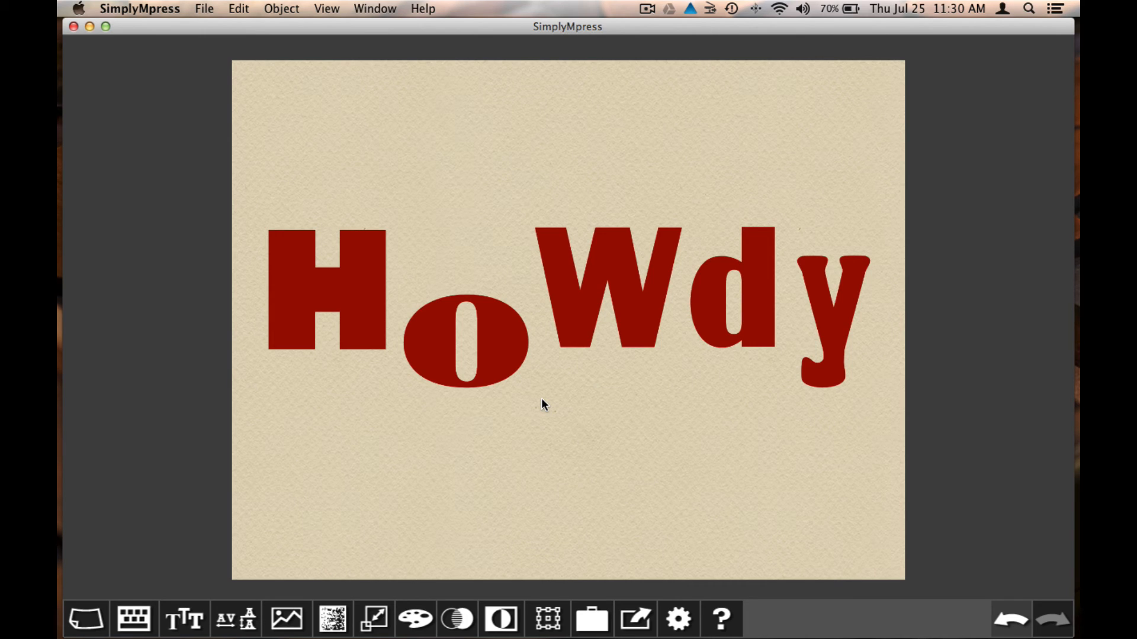
Drag the o of HoWdy slightly down and to the right
mouse_move(508, 355)
left_mouse_down()
mouse_move(510, 368)
mouse_move(512, 294)
mouse_move(513, 359)
left_mouse_up()
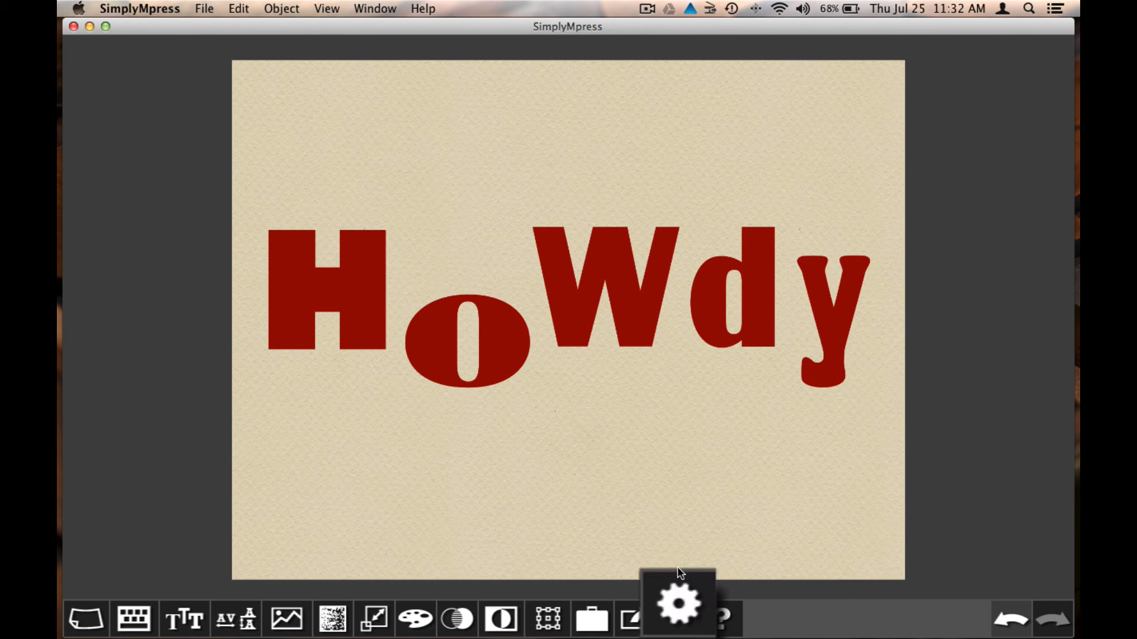
Turn off Snap To Alignments in the Workspace settings
left_click(680, 592)
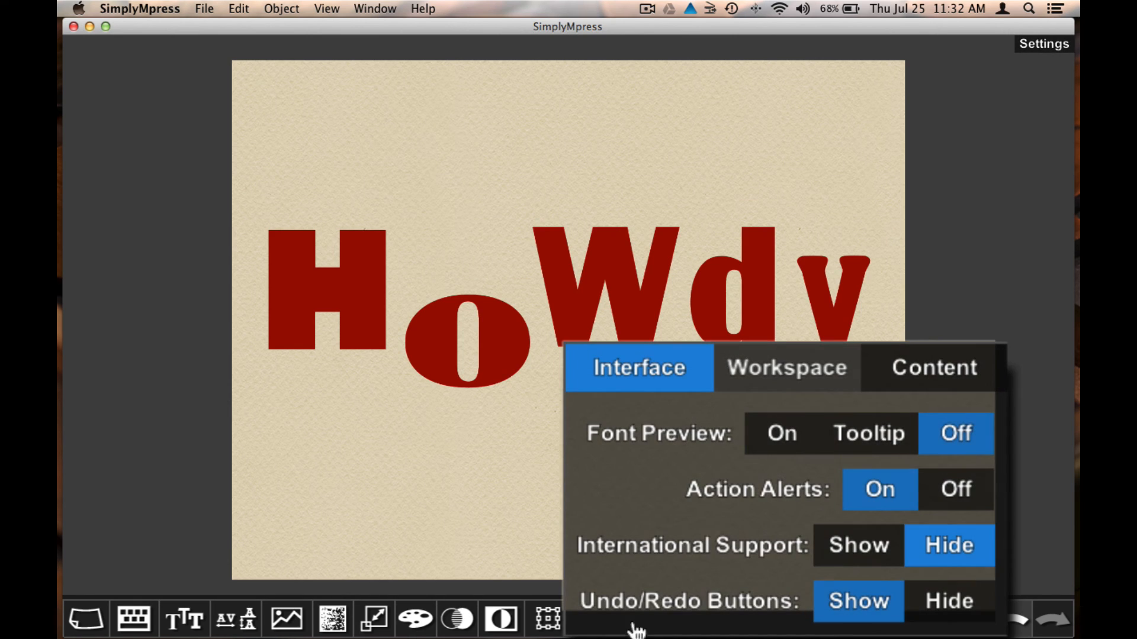
left_click(778, 370)
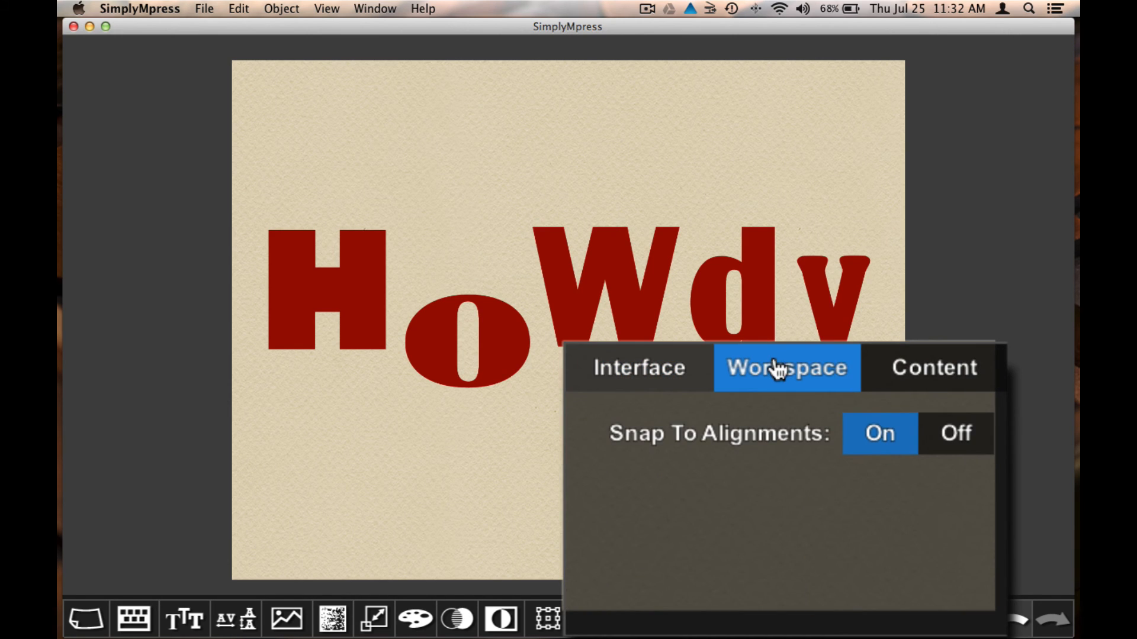
left_click(955, 443)
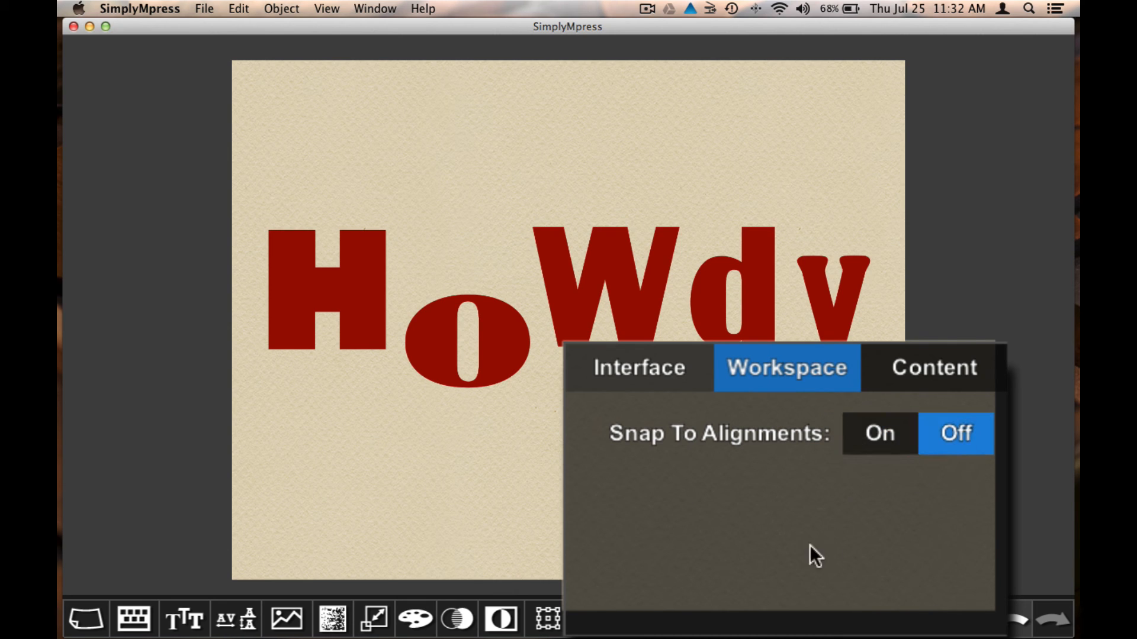
Move the W freely between o and dy, then open the help PDF at 08 Font Style
left_click(616, 266)
mouse_move(616, 267)
left_mouse_down()
mouse_move(643, 332)
mouse_move(551, 235)
mouse_move(590, 342)
mouse_move(621, 269)
left_mouse_up()
left_click(551, 488)
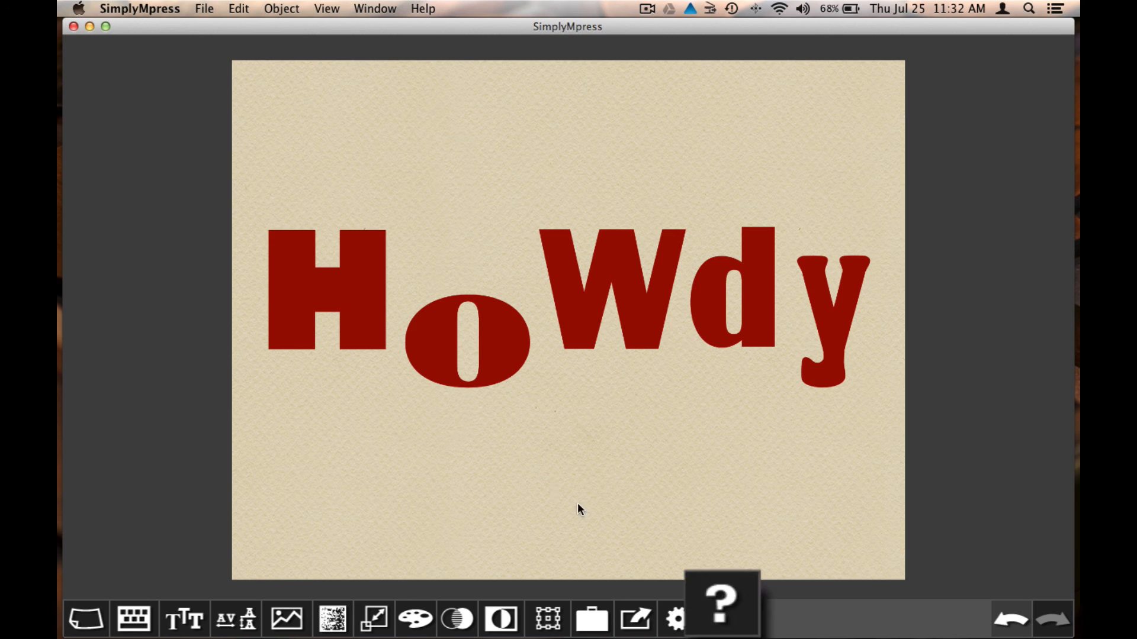
left_click(723, 621)
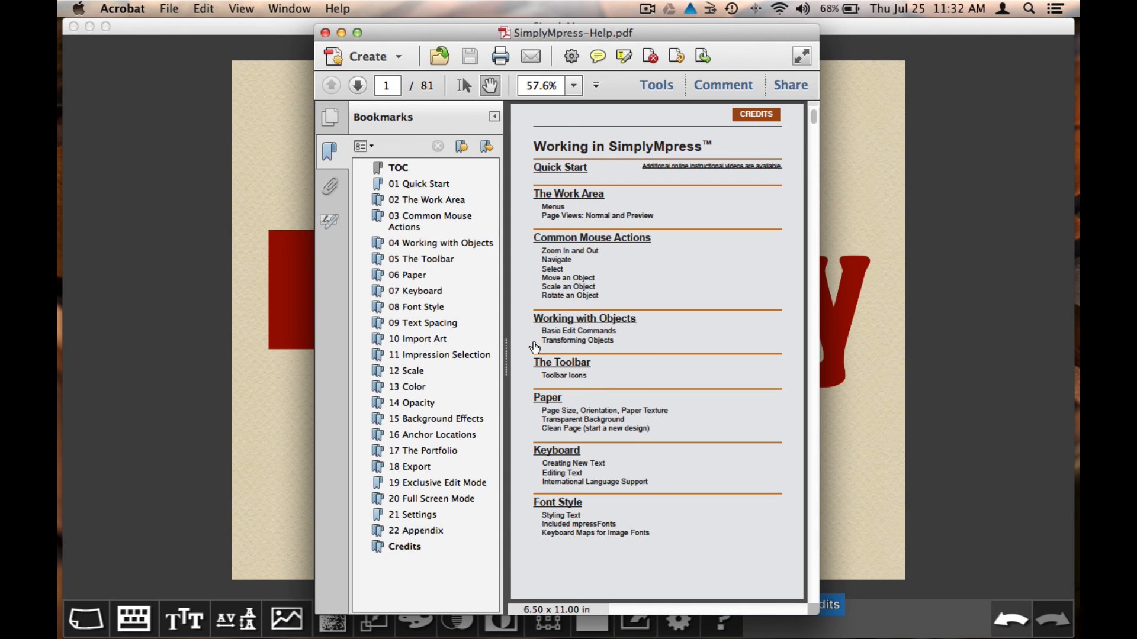
left_click(414, 306)
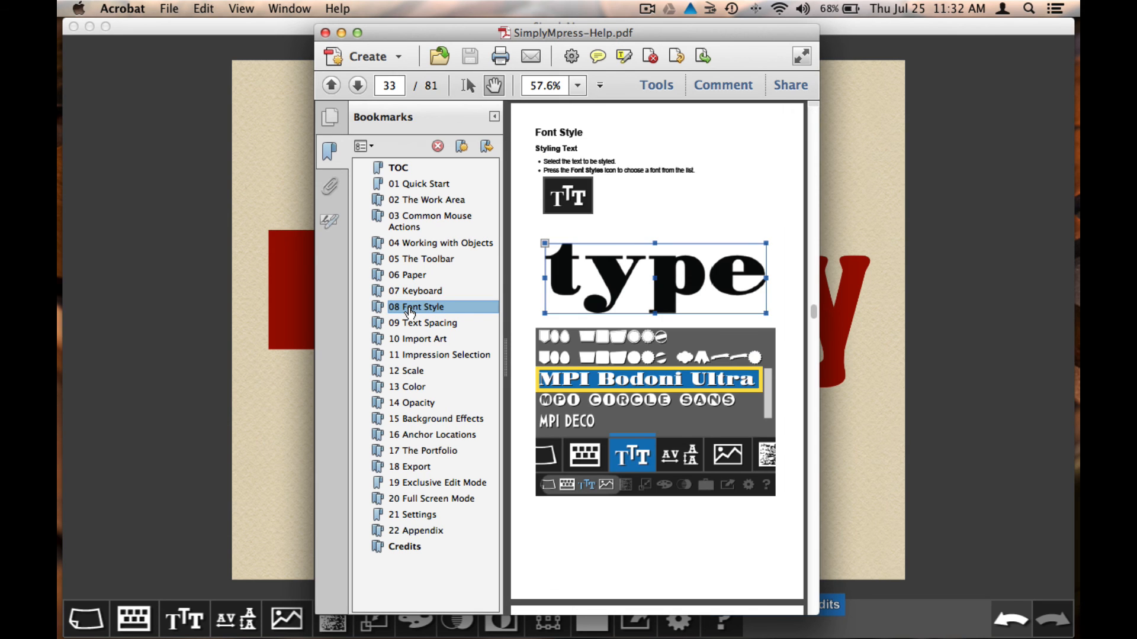